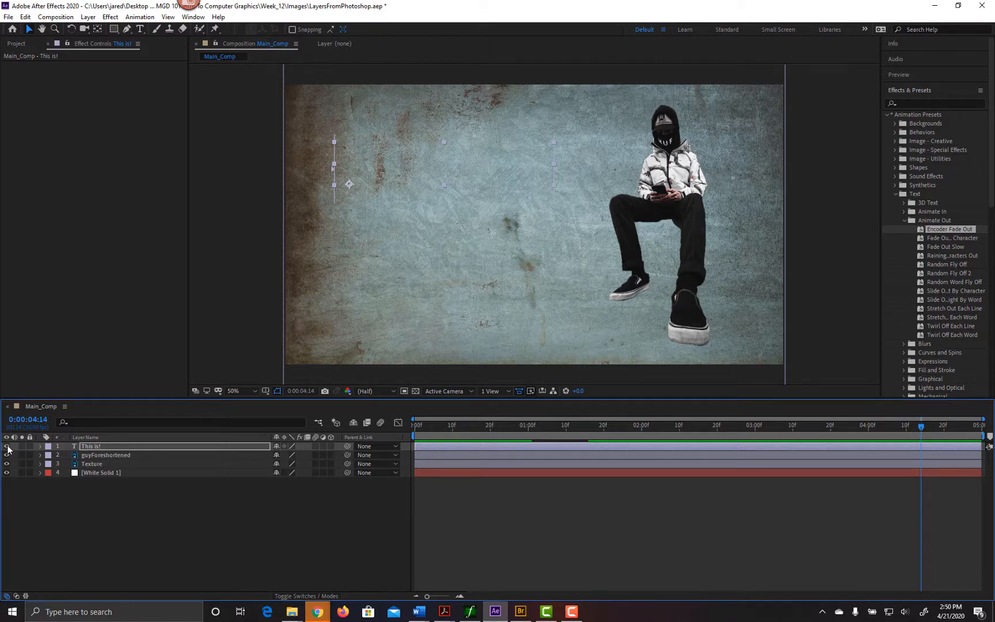
- Hide the "This is!" text layer and the guyForeshortened layer in Main_Comp
left_click(7, 446)
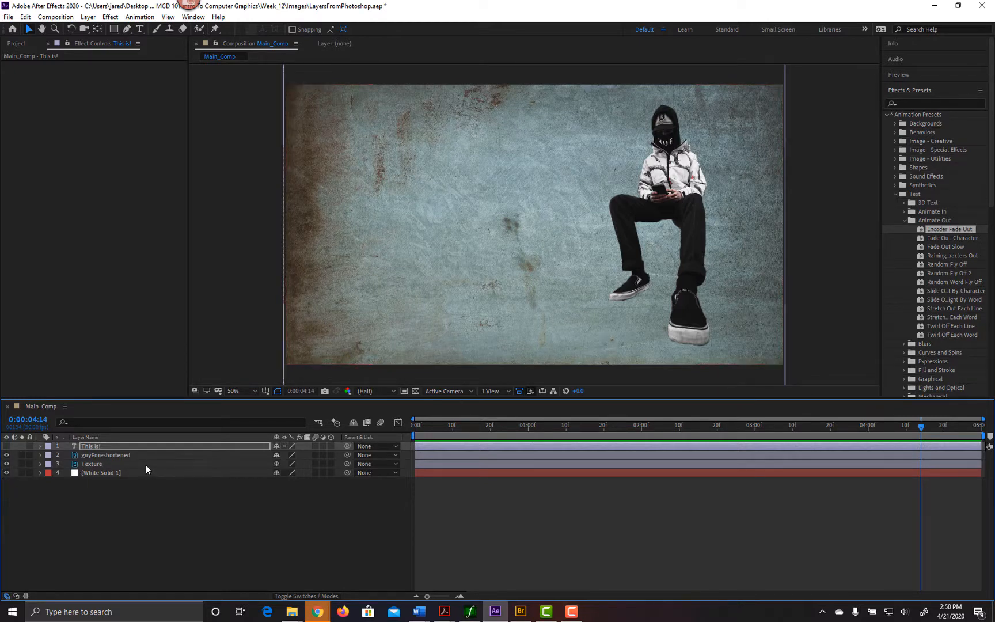
left_click(110, 464)
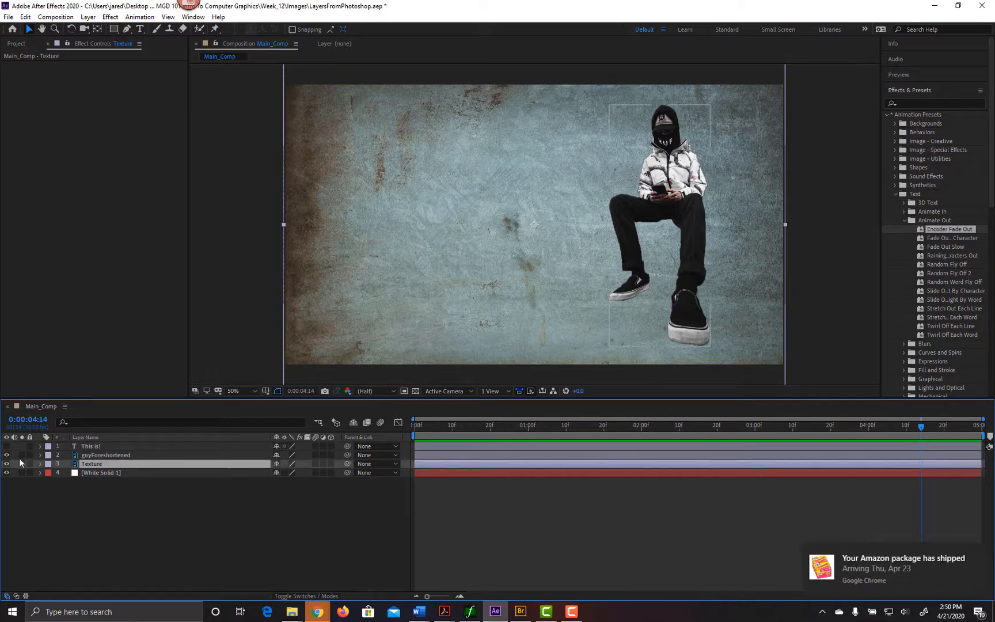
left_click(974, 549)
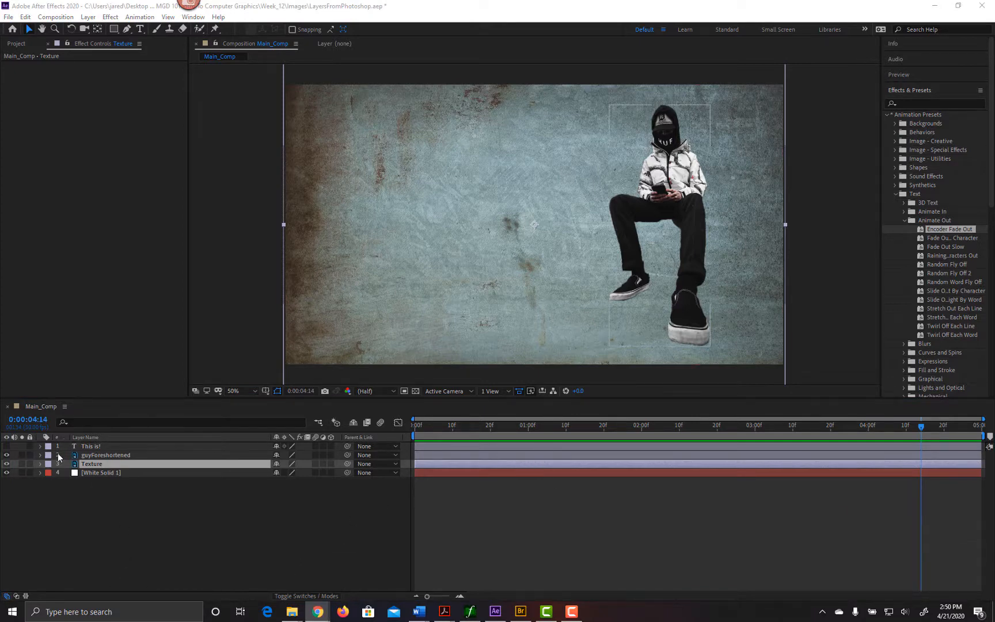
left_click(6, 456)
left_click(6, 454)
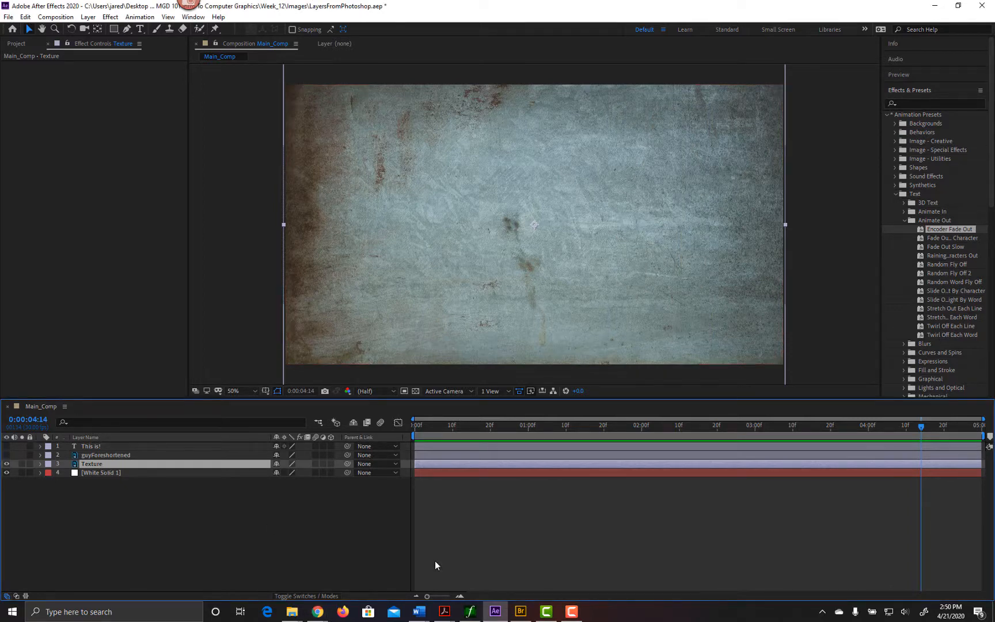
- Expand the Texture layer's Transform properties and try lowering its opacity over the white solid, undoing the change
left_click(39, 464)
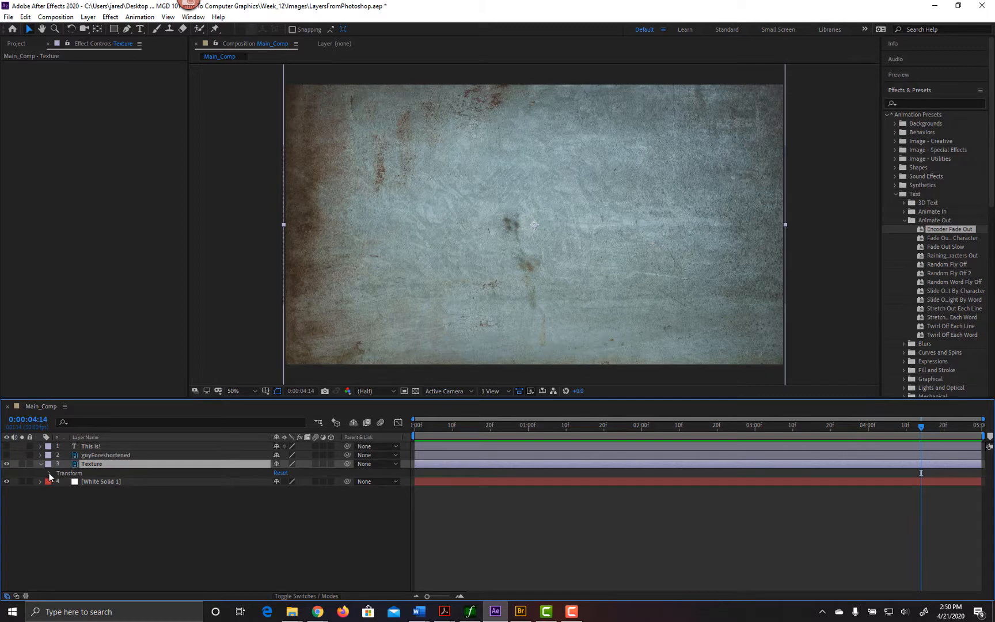
left_click(49, 473)
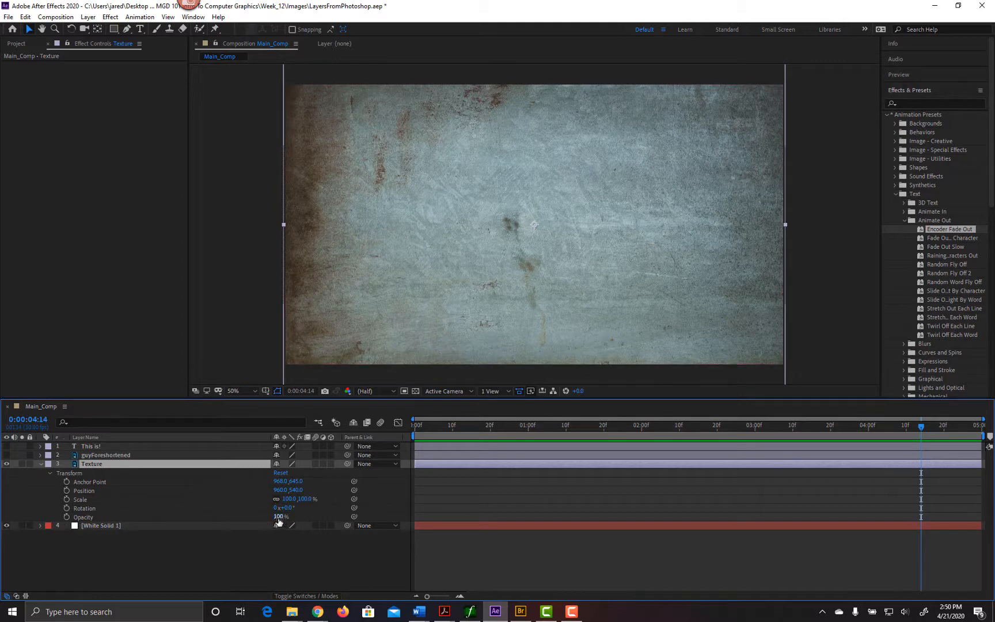
left_click_drag(278, 521, 221, 517)
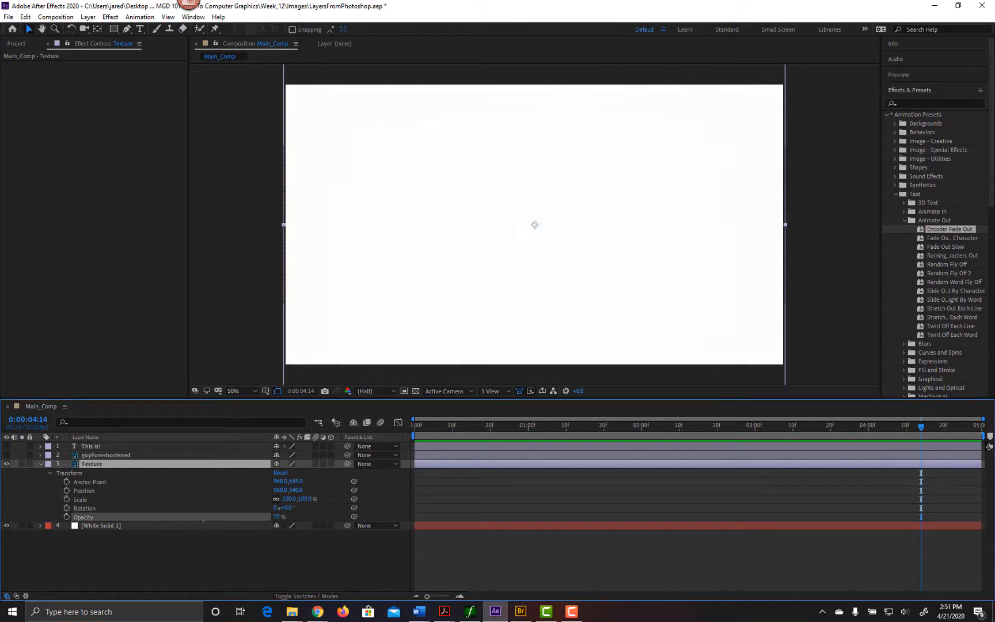
key("ctrl+z")
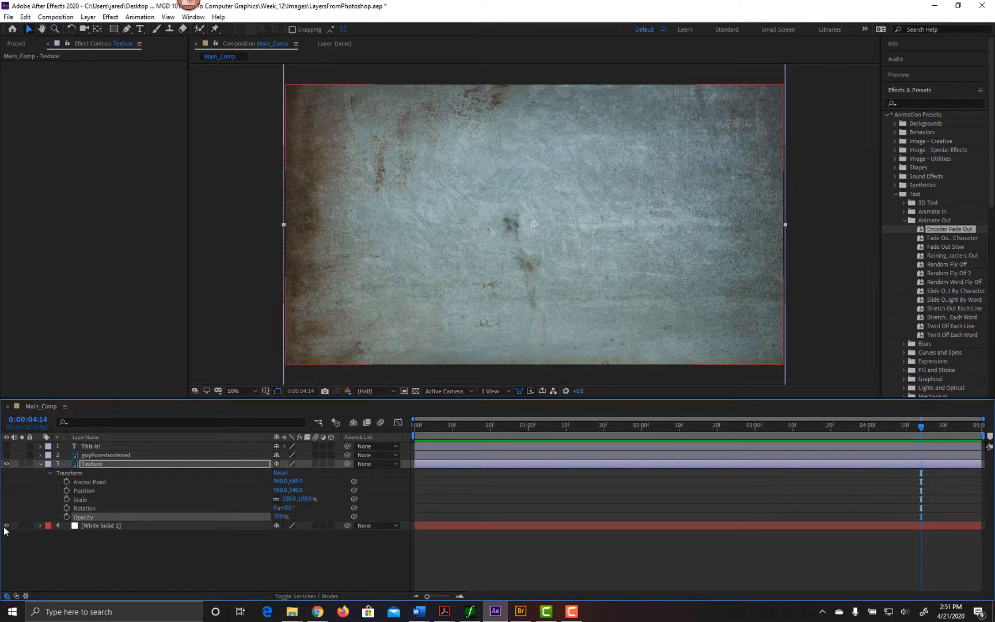
- Hide the White Solid 1 layer, and try the Texture layer at 0% opacity before setting it back to 100%
left_click(6, 525)
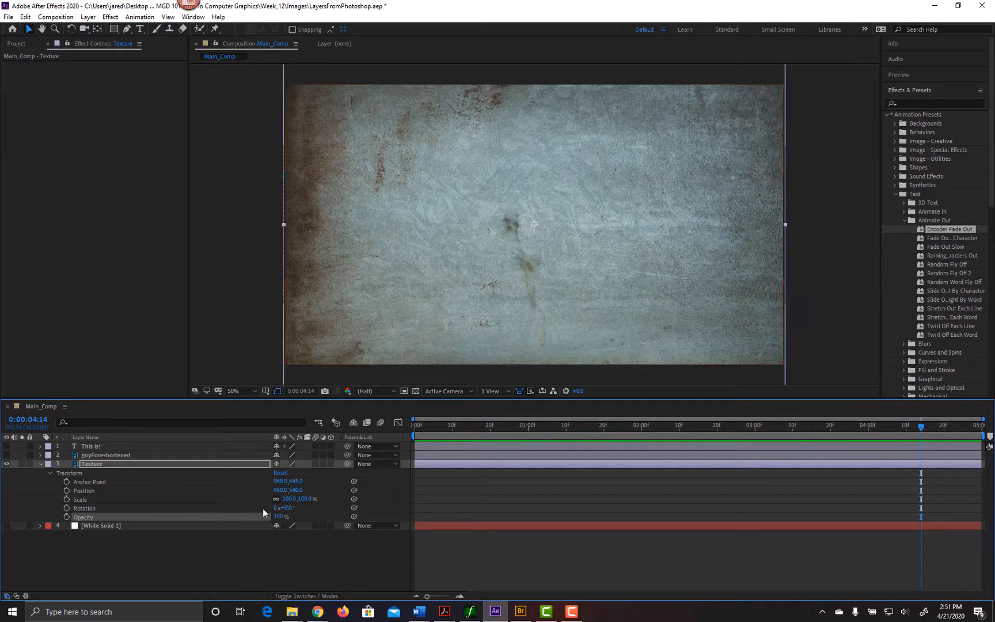
left_click_drag(277, 517, 225, 518)
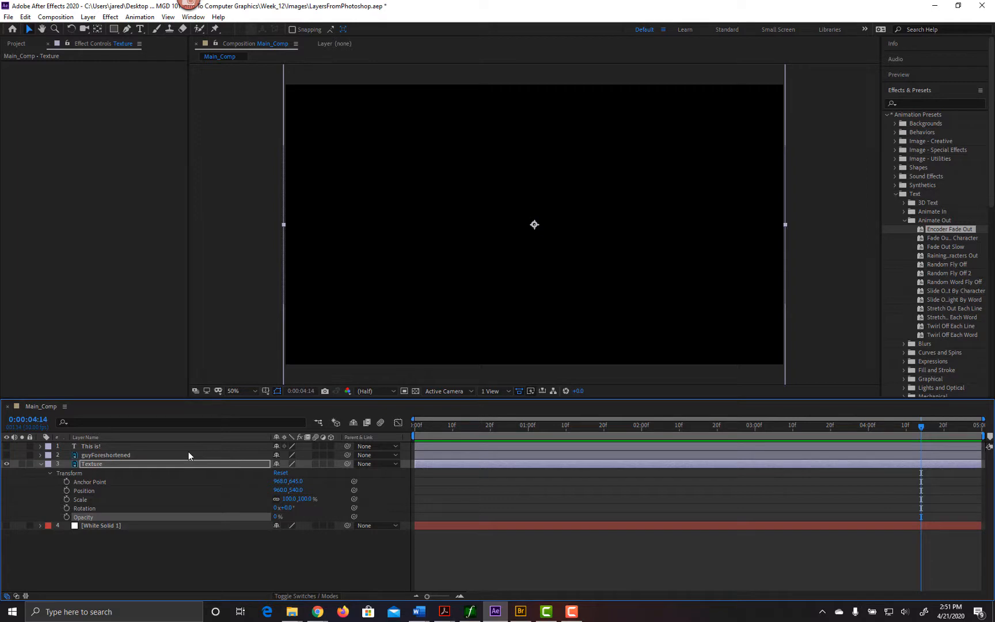
left_click(276, 517)
type("100")
key("Return")
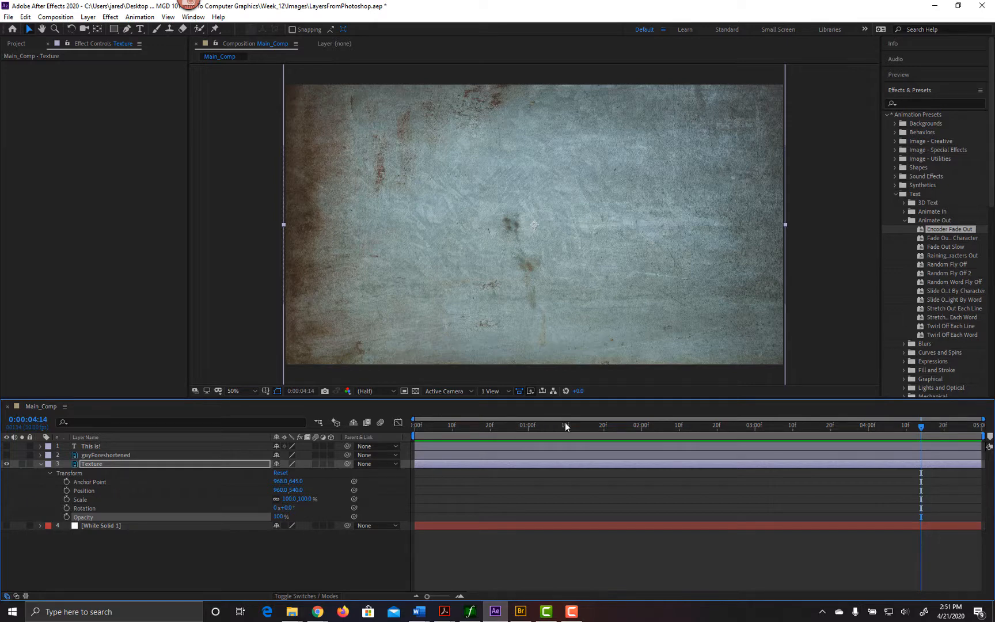
- Turn on opacity keyframing for the Texture layer at 0:00:00:00
left_click_drag(562, 425, 472, 430)
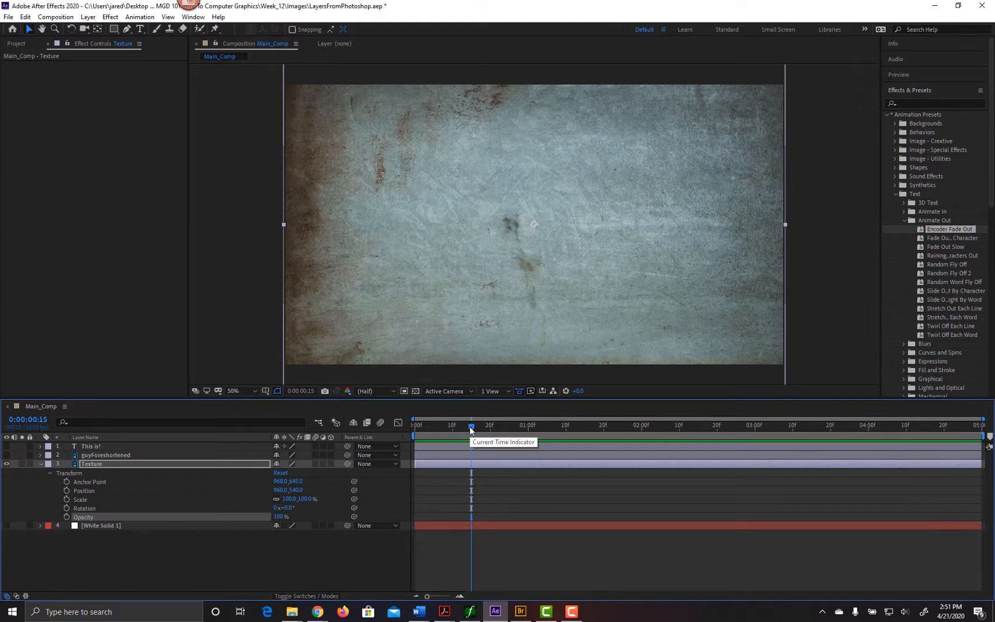
left_click_drag(470, 429, 409, 432)
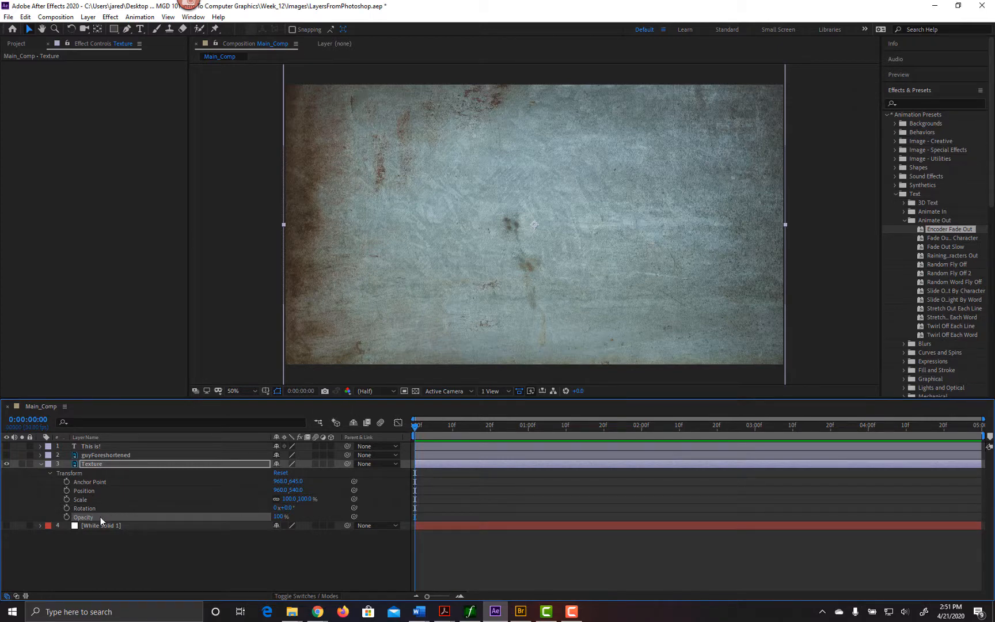
left_click(66, 517)
- Place a second opacity keyframe at 100% on the Texture layer at about frame 13
mouse_move(414, 517)
left_mouse_down()
mouse_move(439, 518)
mouse_move(416, 526)
left_mouse_up()
left_click_drag(416, 521, 468, 524)
left_click(67, 516)
key("ctrl+z")
left_click(14, 517)
left_click_drag(415, 429, 525, 428)
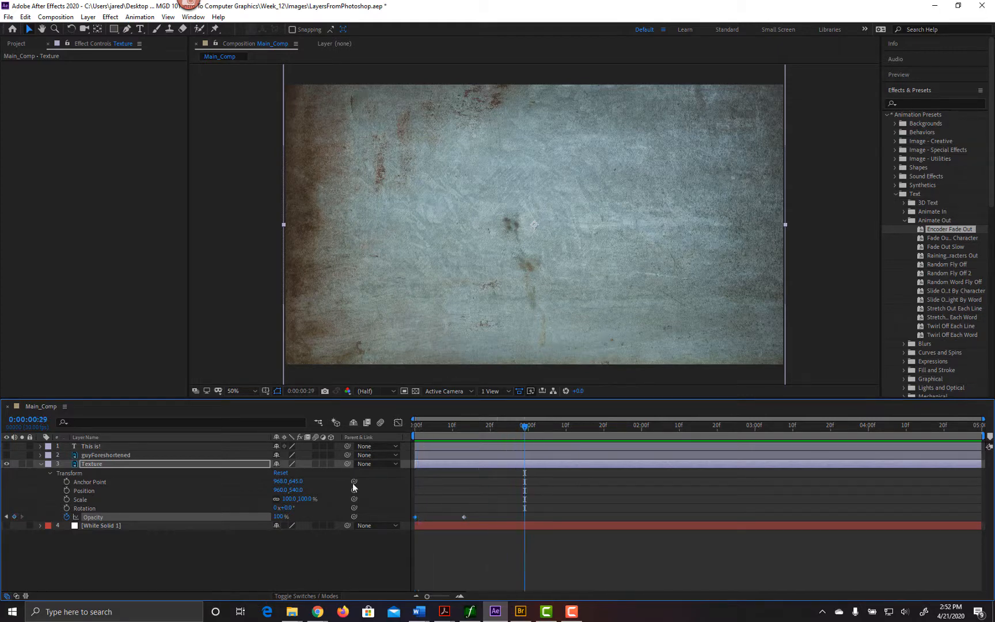
- Replace the Texture layer's opacity keyframe at 0:00:00:00 with one set to 0%
left_click(15, 517)
key("Home")
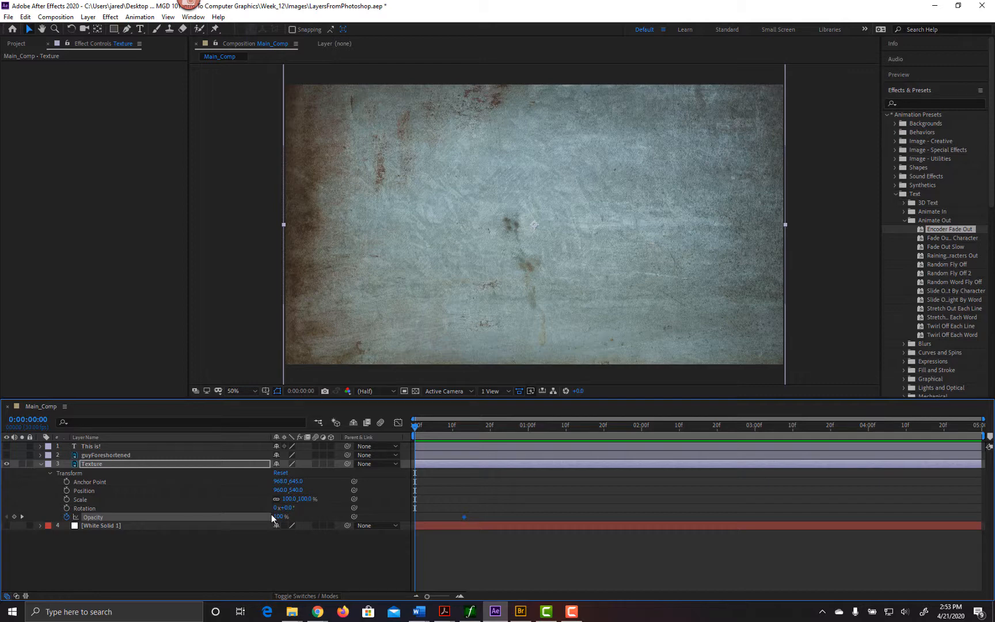
left_click_drag(280, 520, 192, 520)
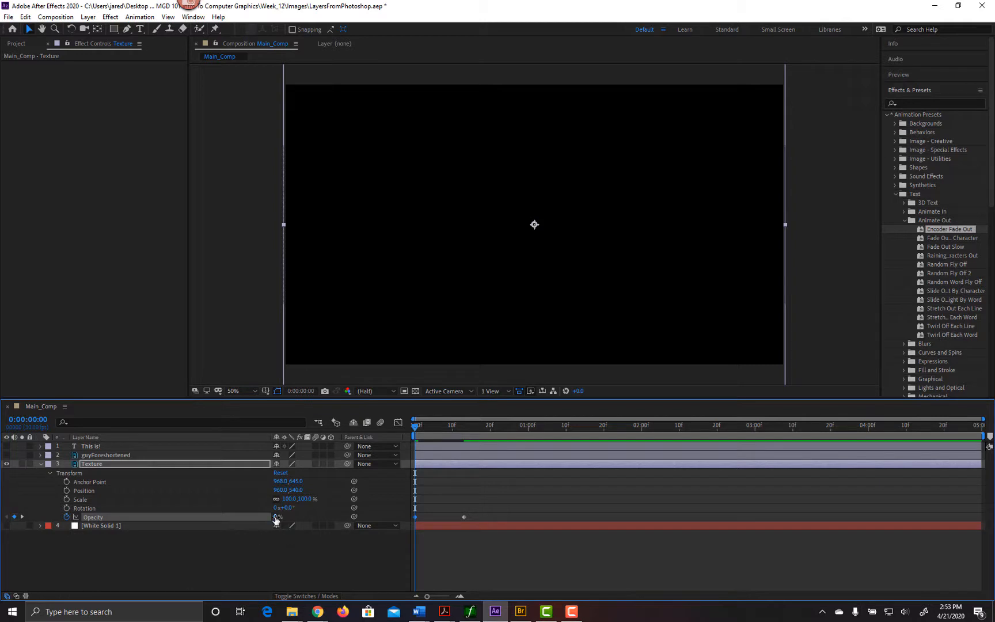
- Preview the Texture layer's fade-in from the start of the composition
mouse_move(415, 428)
left_mouse_down()
mouse_move(490, 436)
mouse_move(398, 438)
left_mouse_up()
key("space")
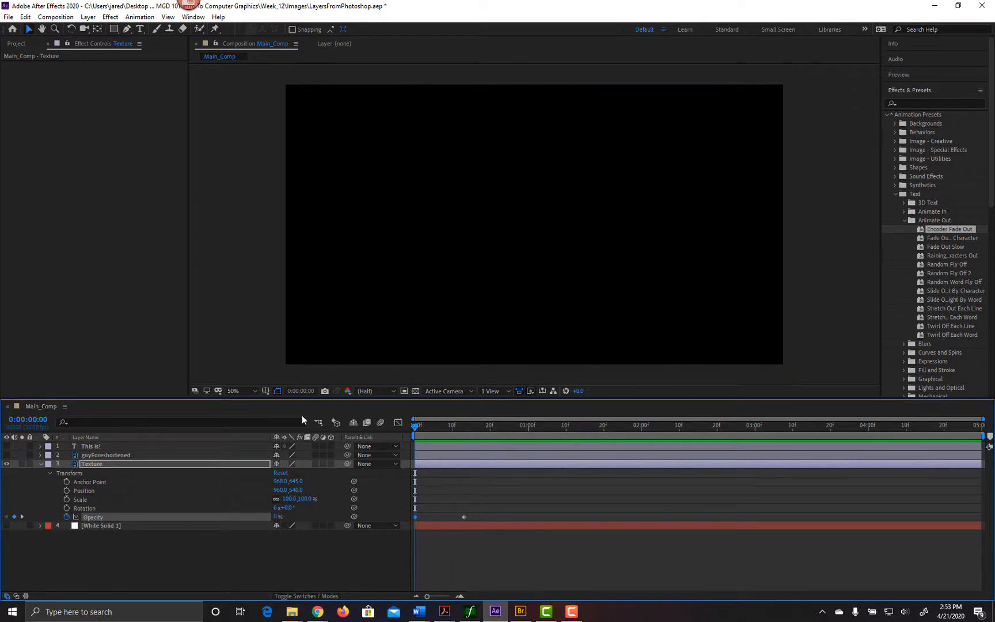
key("space")
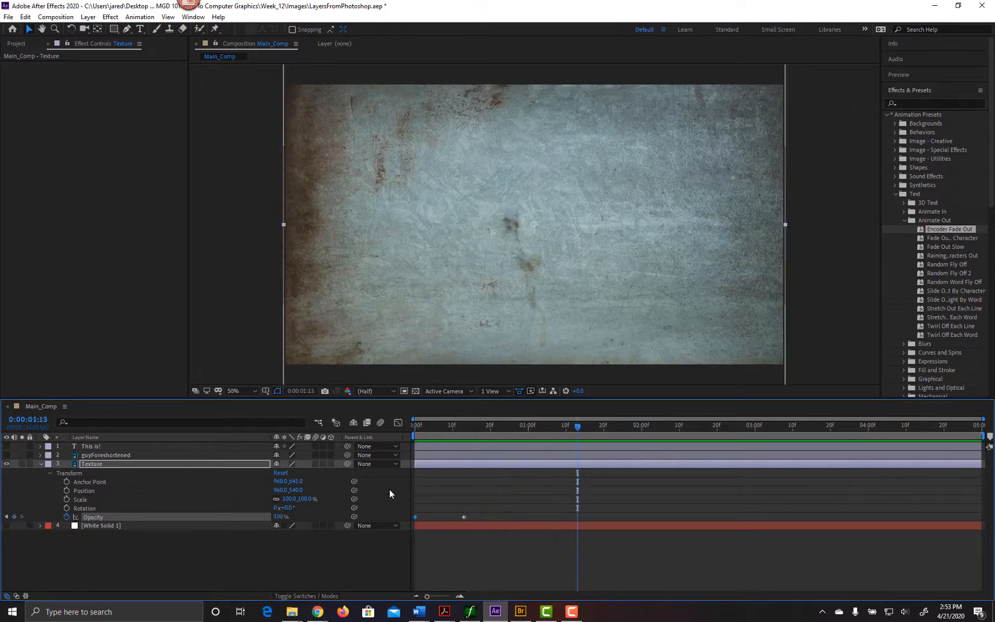
- Preview the fade-in from the start with the "This is!" text layer shown, and hide that layer again
left_click_drag(563, 429, 399, 436)
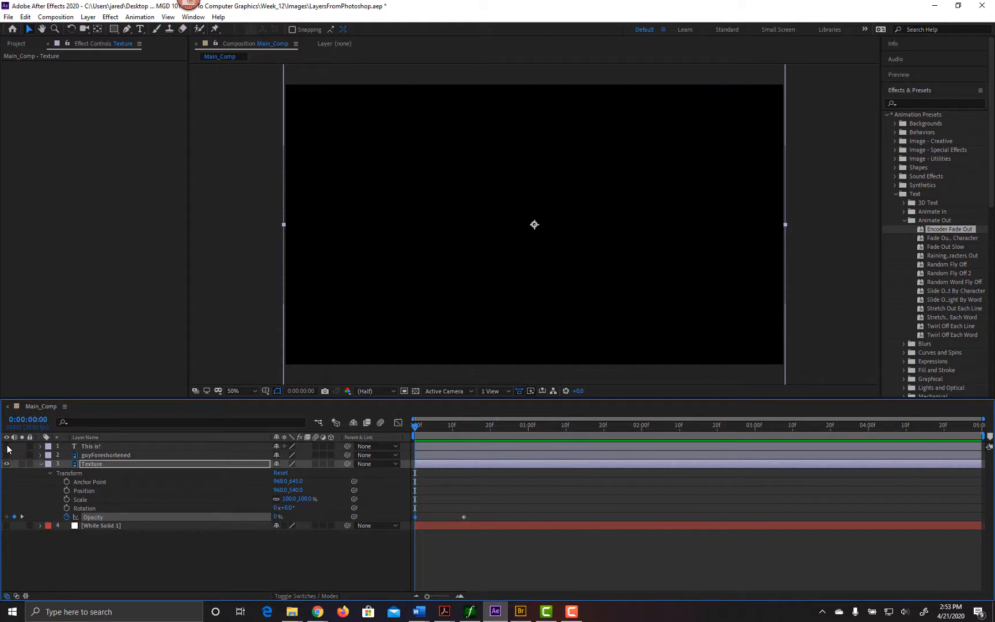
key("space")
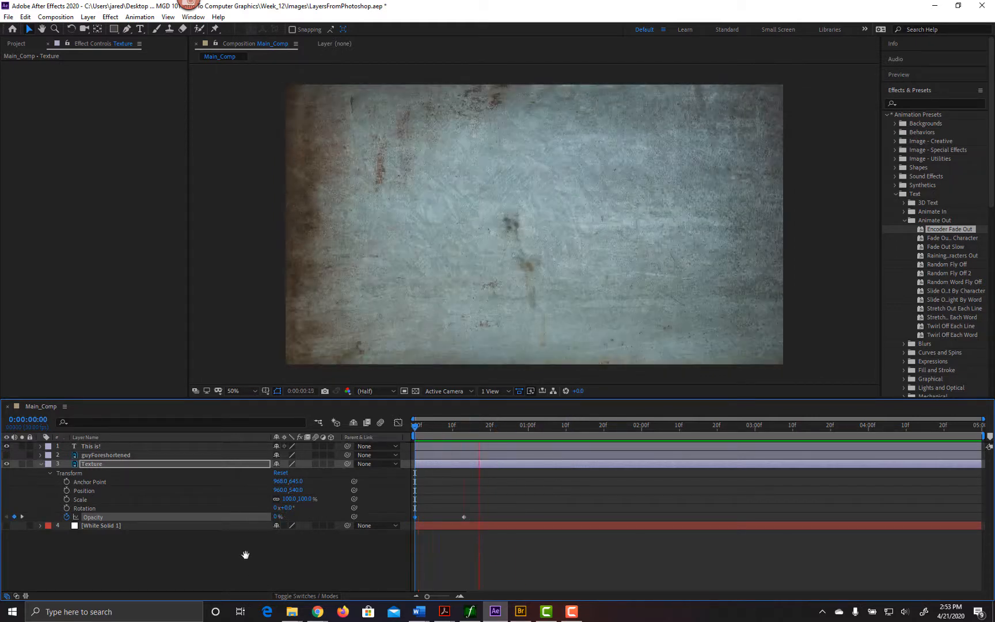
key("space")
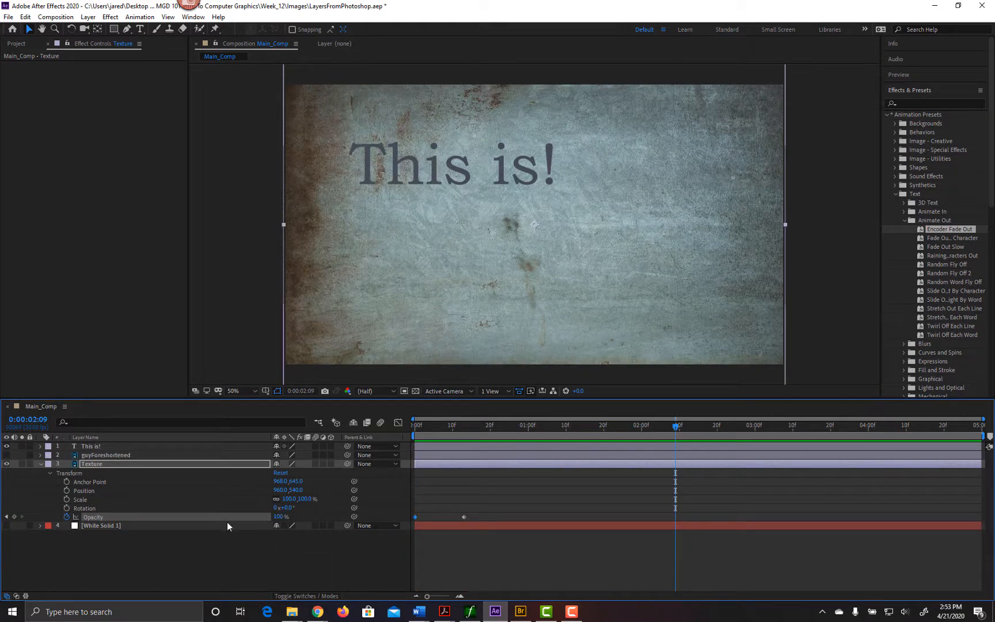
left_click(7, 447)
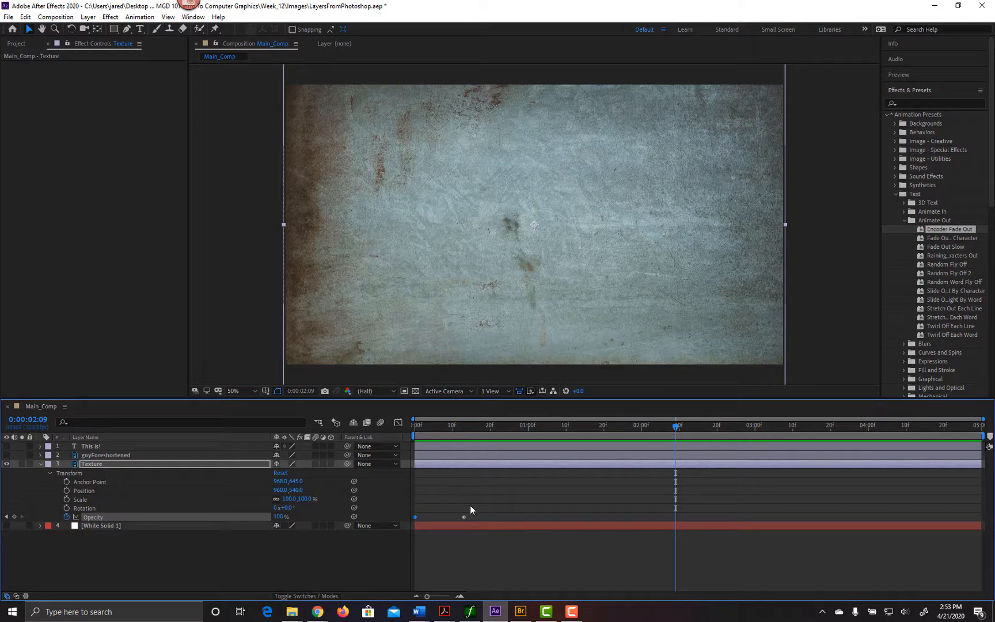
- Select both Texture opacity keyframes and shift them together so the first one sits at 0:00:01:00
left_click_drag(471, 509, 403, 521)
left_click_drag(483, 495, 406, 523)
left_click_drag(476, 514, 412, 522)
left_click(487, 516)
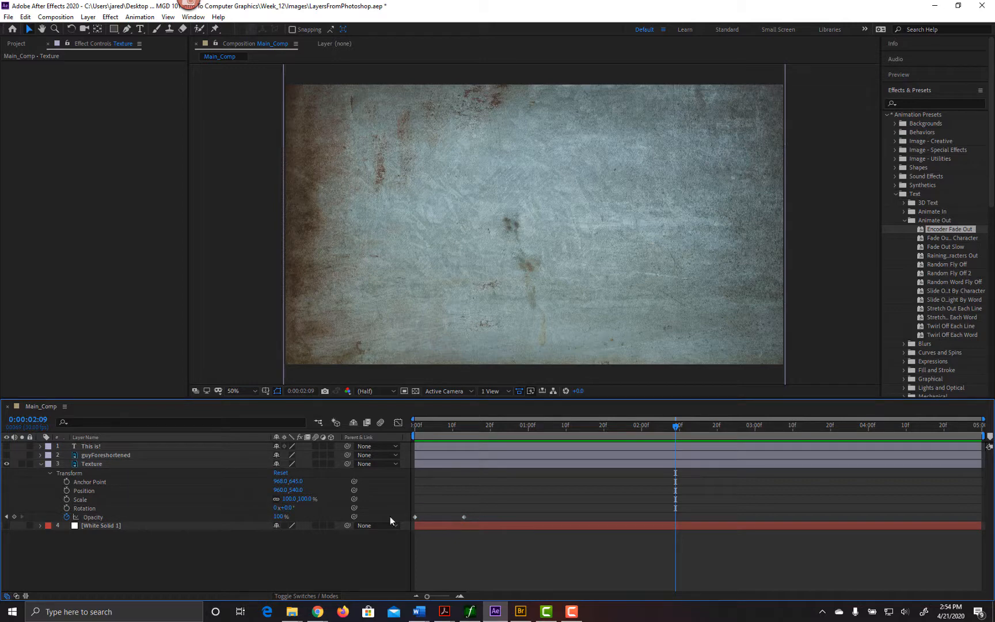
left_click(96, 519)
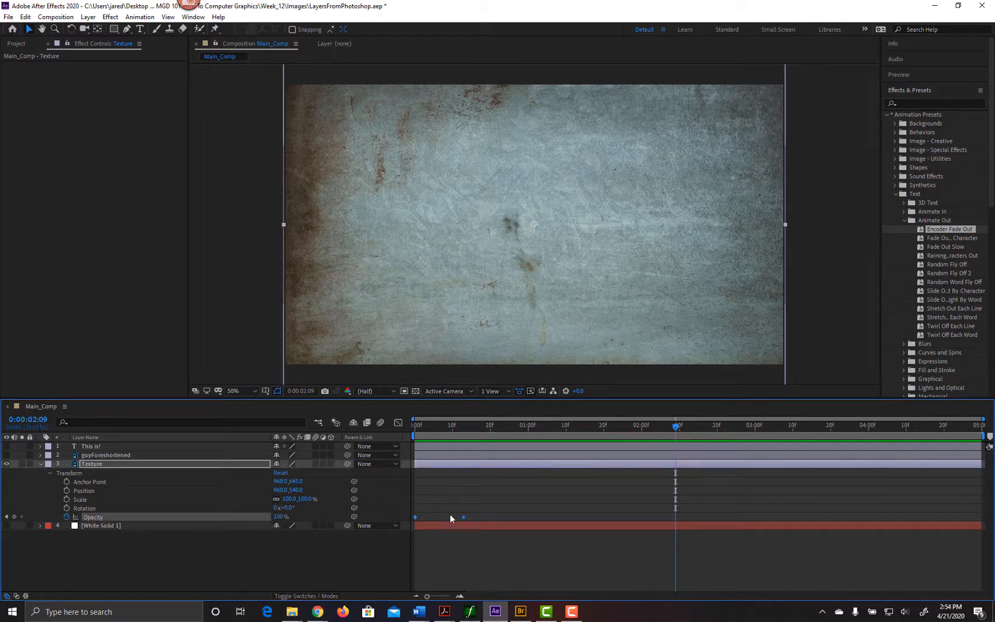
left_click_drag(415, 516, 446, 518)
left_click_drag(526, 521, 528, 524)
- Preview the delayed Texture fade-in from 0:00:00:00 and return to the start of the timeline
left_click_drag(673, 427, 520, 435)
key("Home")
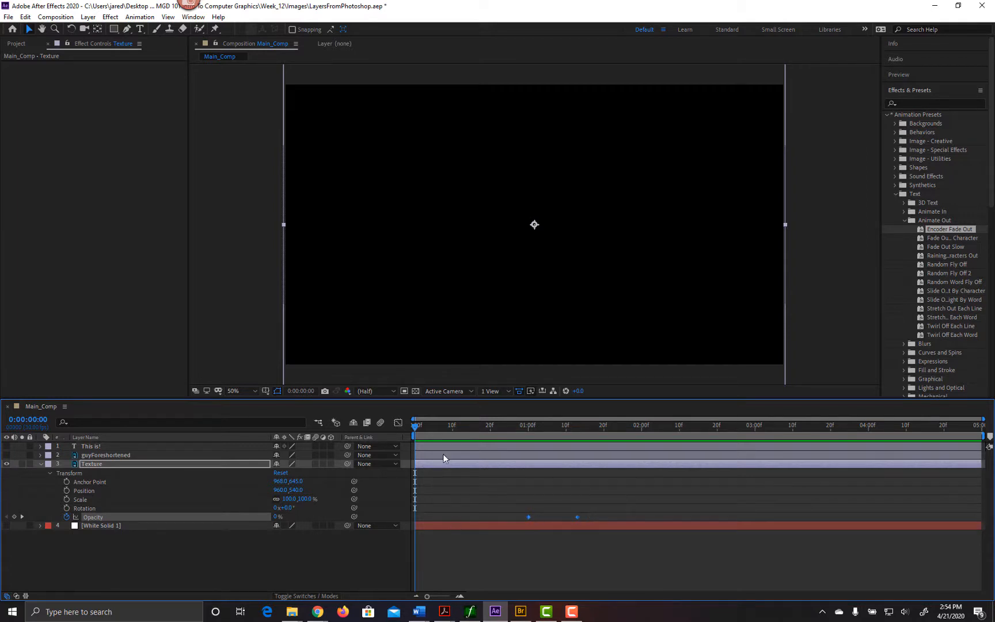
key("space")
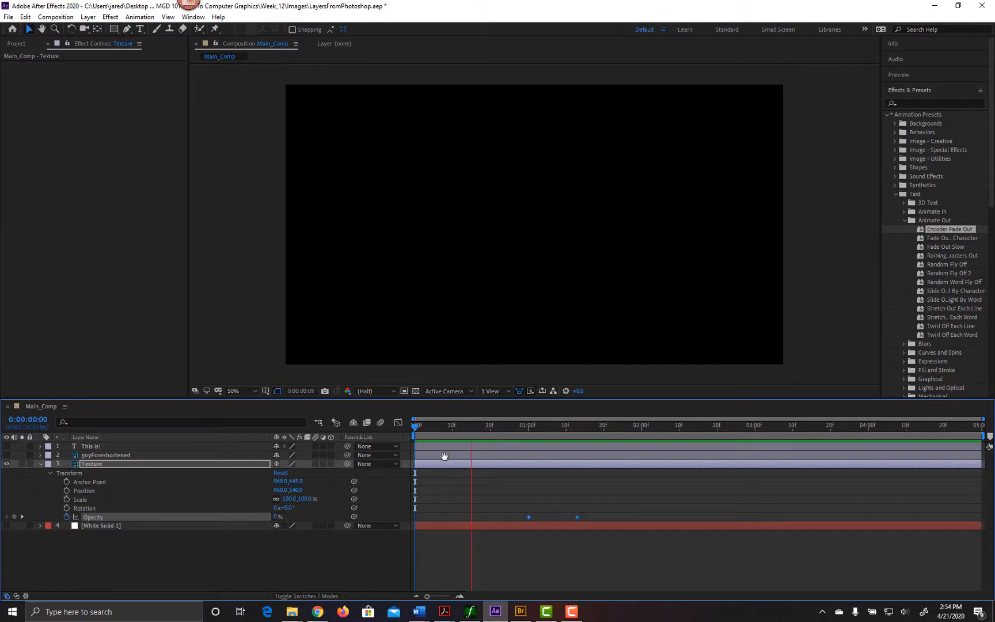
key("space")
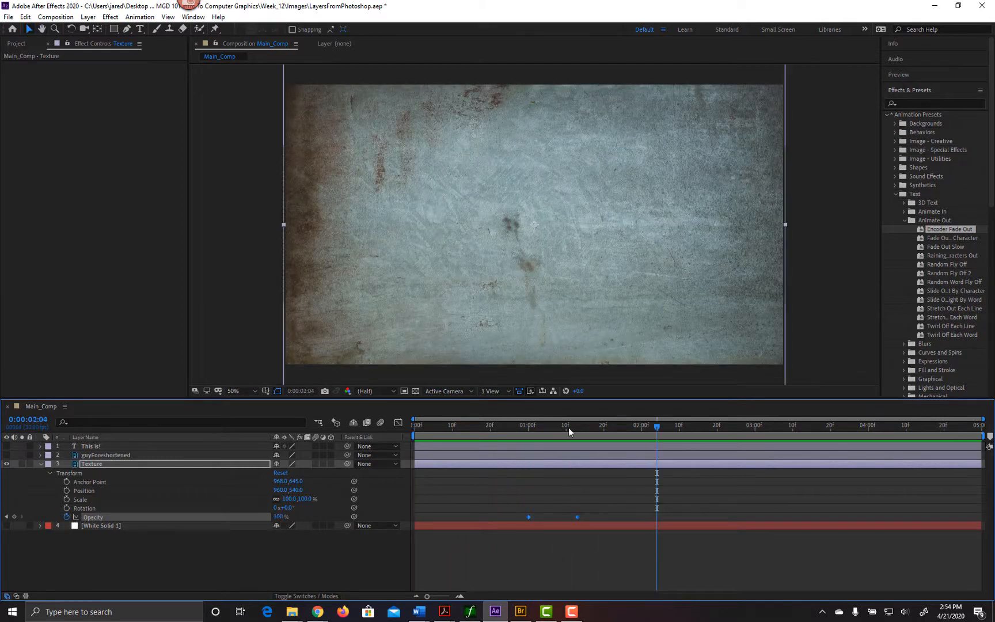
left_click_drag(641, 426, 406, 468)
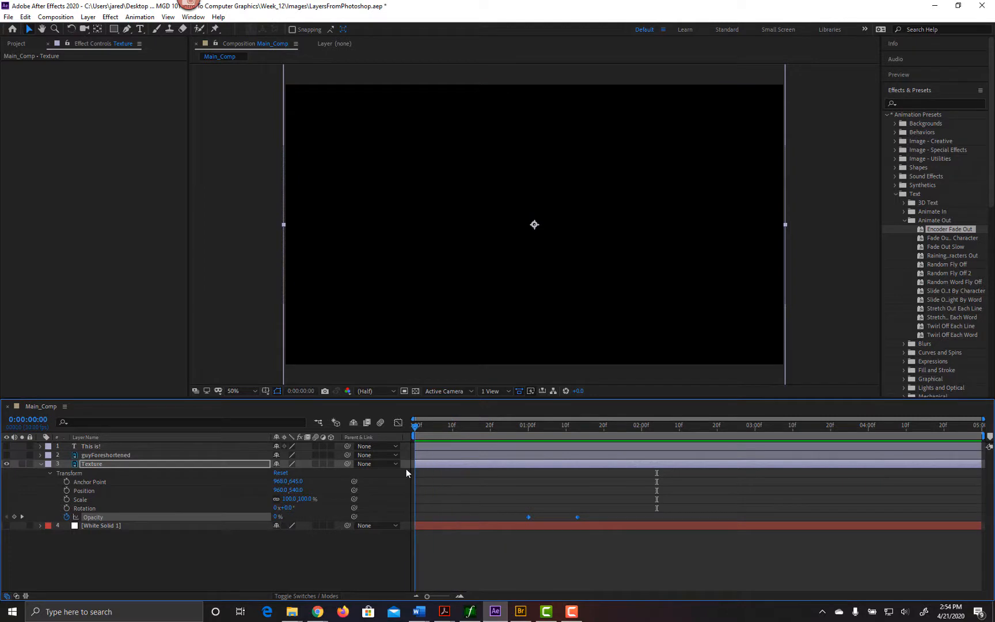
- Move only the second Texture opacity keyframe to about 0:00:01:04 and preview the quick fade from frame 20
left_click_drag(413, 423, 490, 452)
left_click(555, 516)
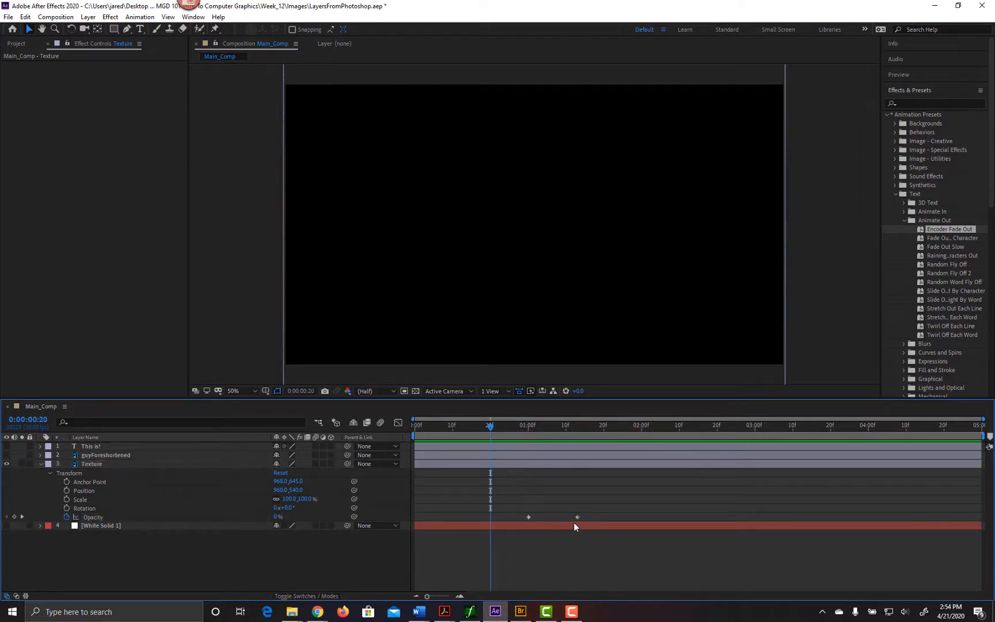
mouse_move(577, 517)
left_click_drag(576, 517, 543, 518)
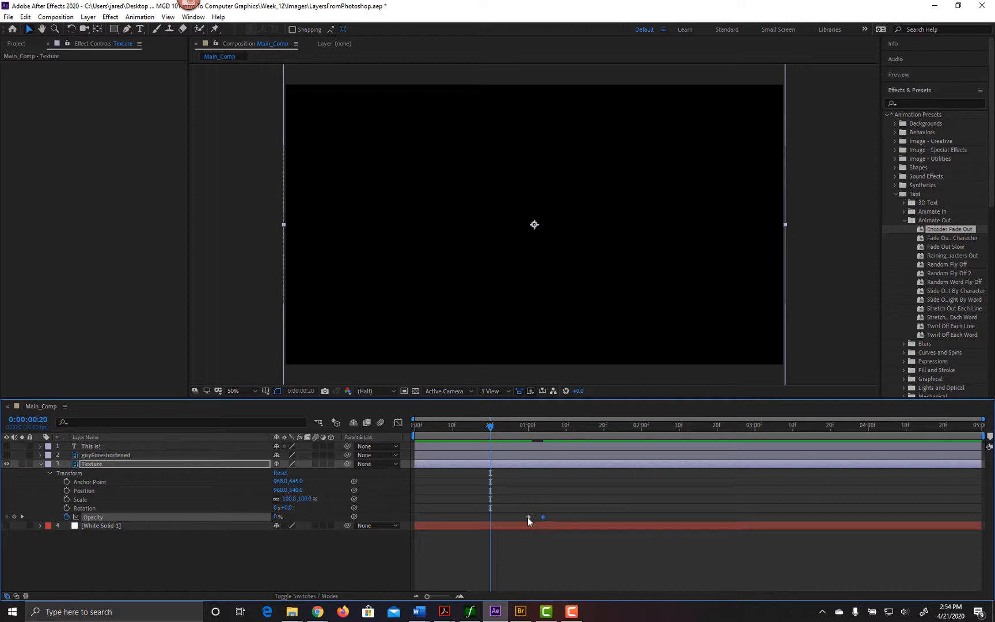
key("space")
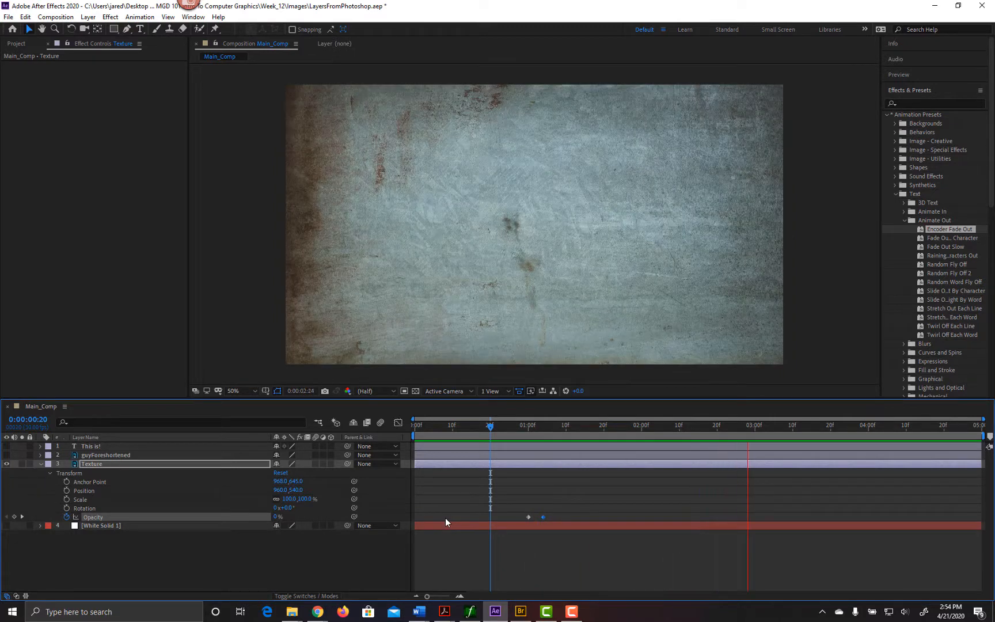
key("space")
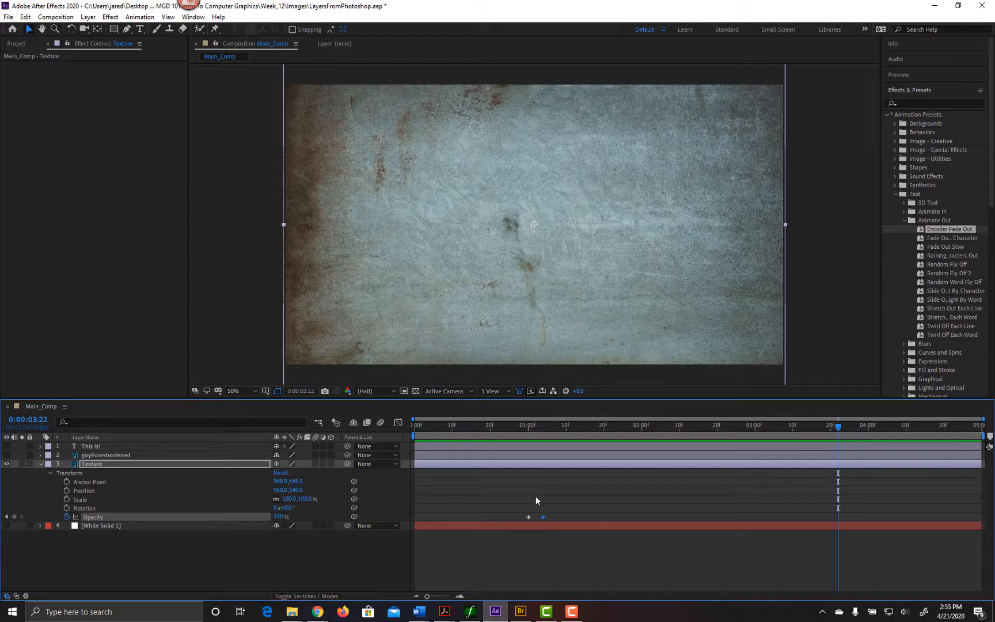
- Move the second Texture opacity keyframe to about 0:00:02:10 and preview the slow fade from frame 15
left_click_drag(544, 516, 681, 516)
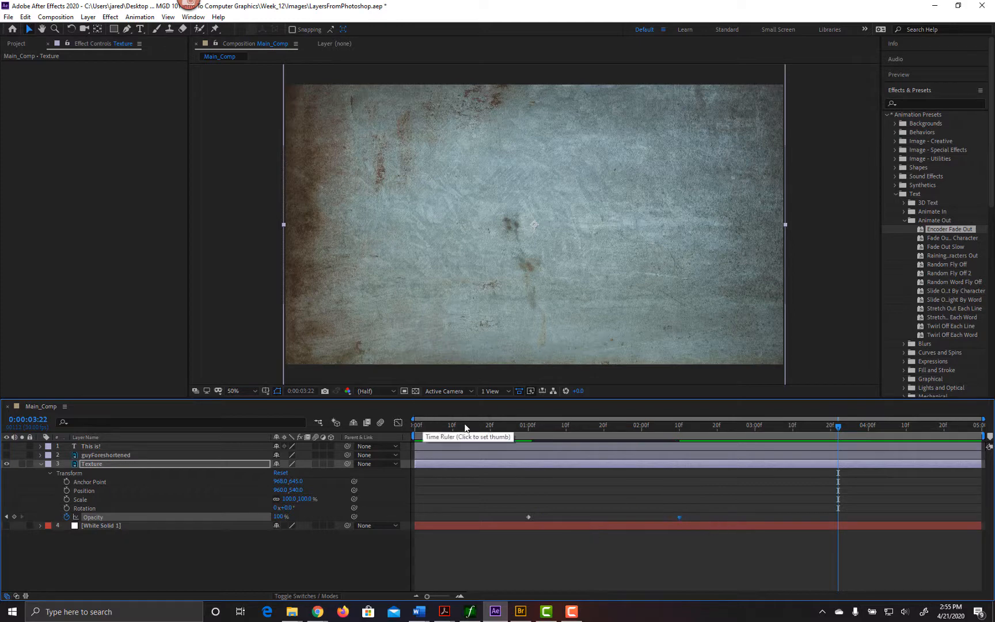
left_click(471, 427)
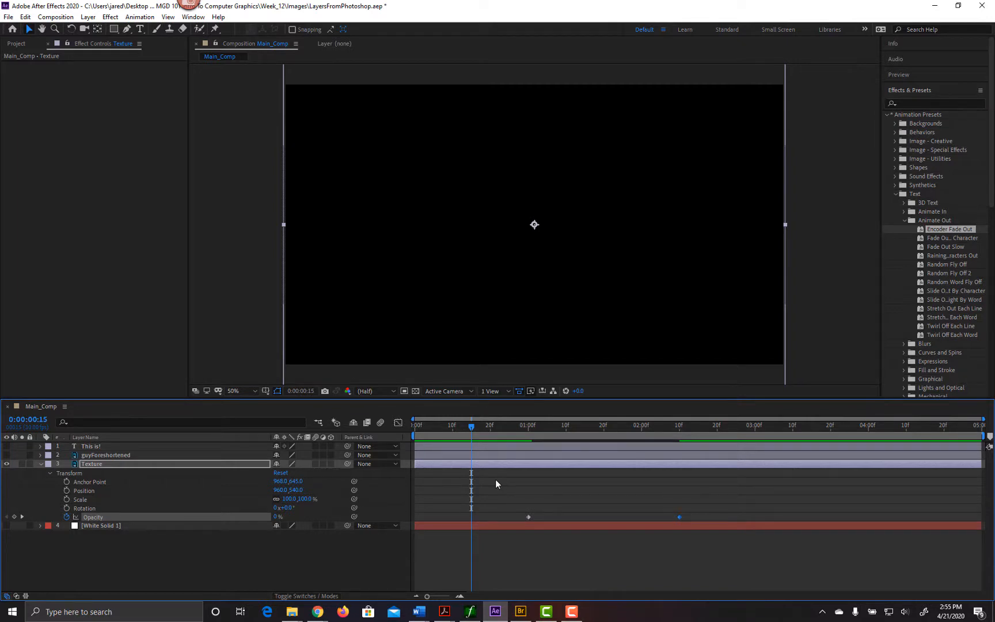
key("space")
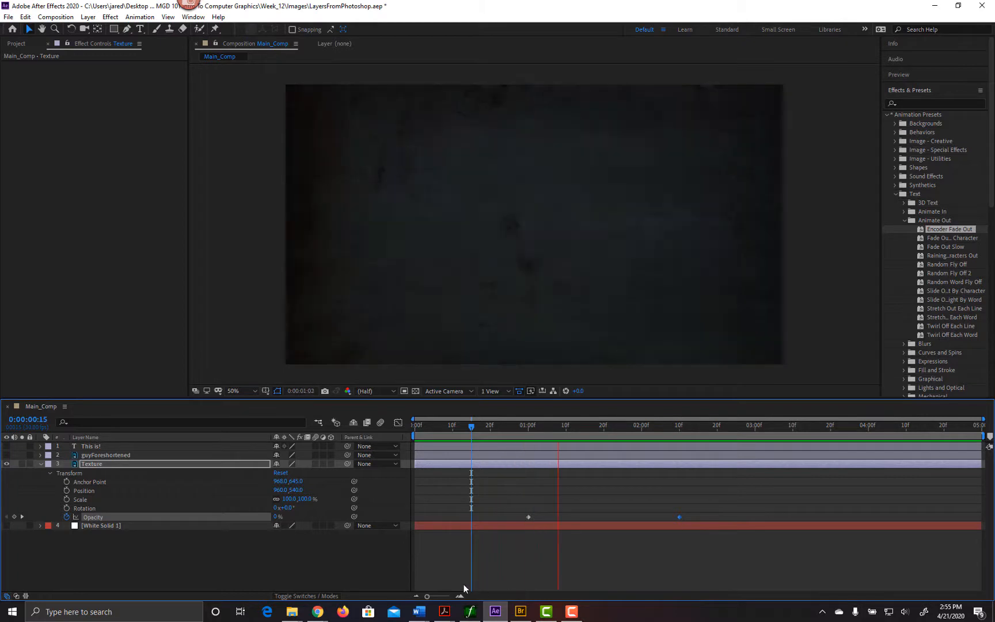
- Move the second Texture opacity keyframe to about 0:00:01:09 and preview the fade from frame 22
key("space")
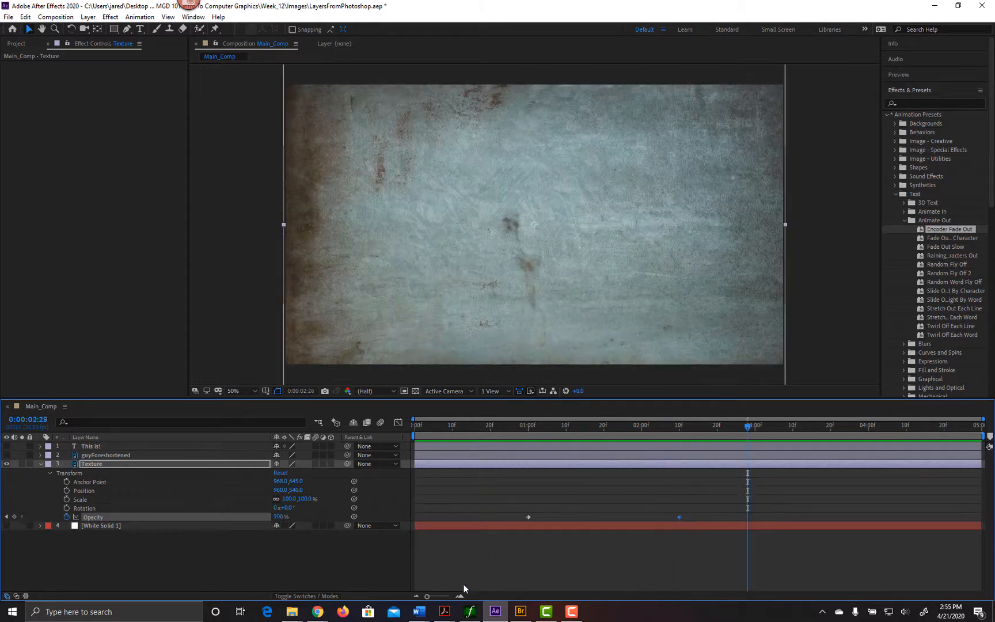
left_click_drag(679, 517, 562, 517)
left_click(499, 432)
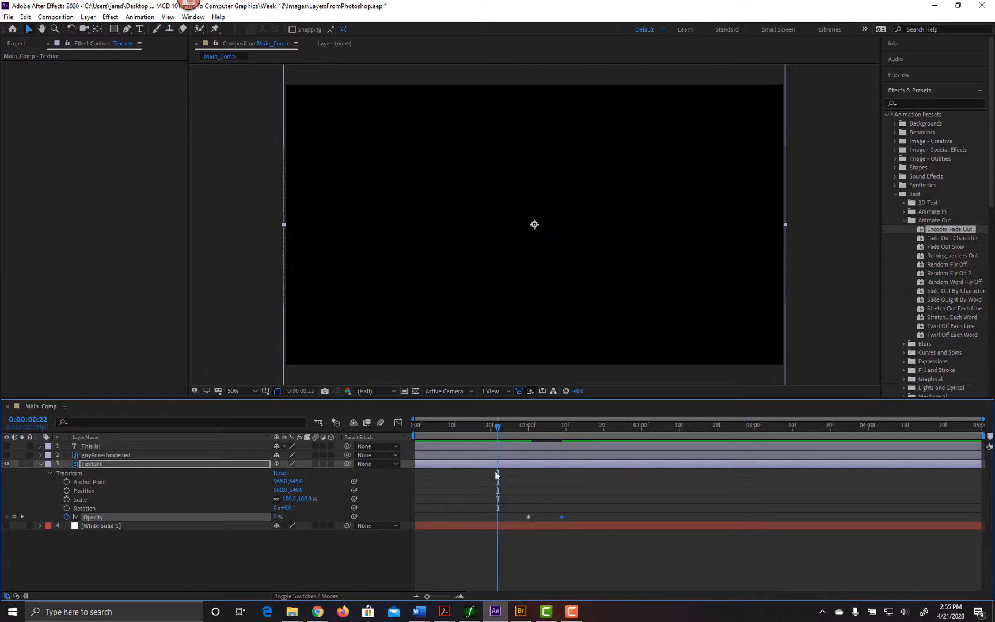
key("space")
key("space")
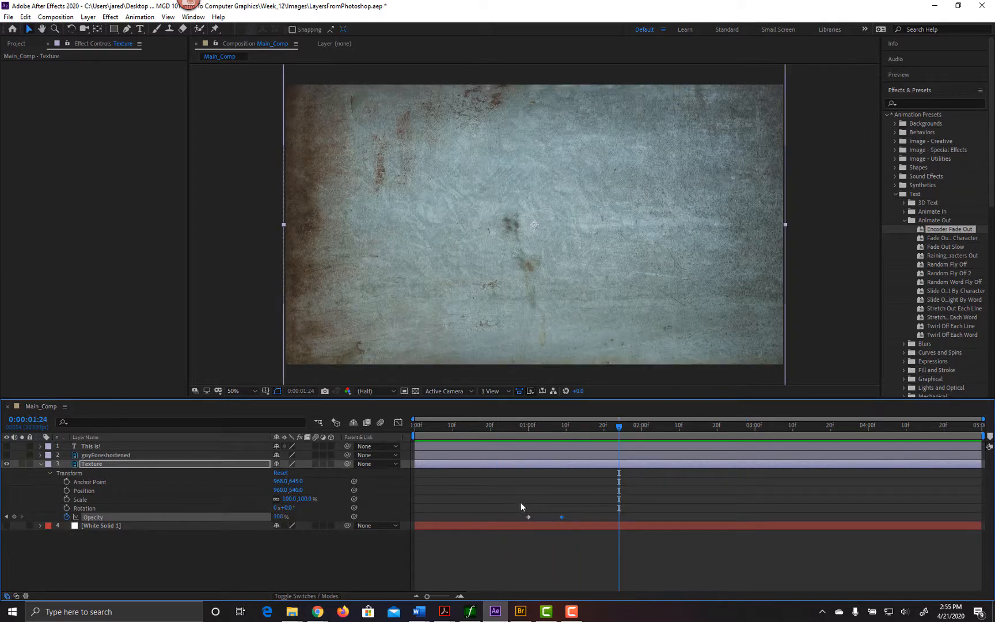
- Shift both Texture opacity keyframes together so the first sits at about 0:00:00:16, and collapse the Texture layer
left_click_drag(520, 502, 473, 514)
left_click(40, 464)
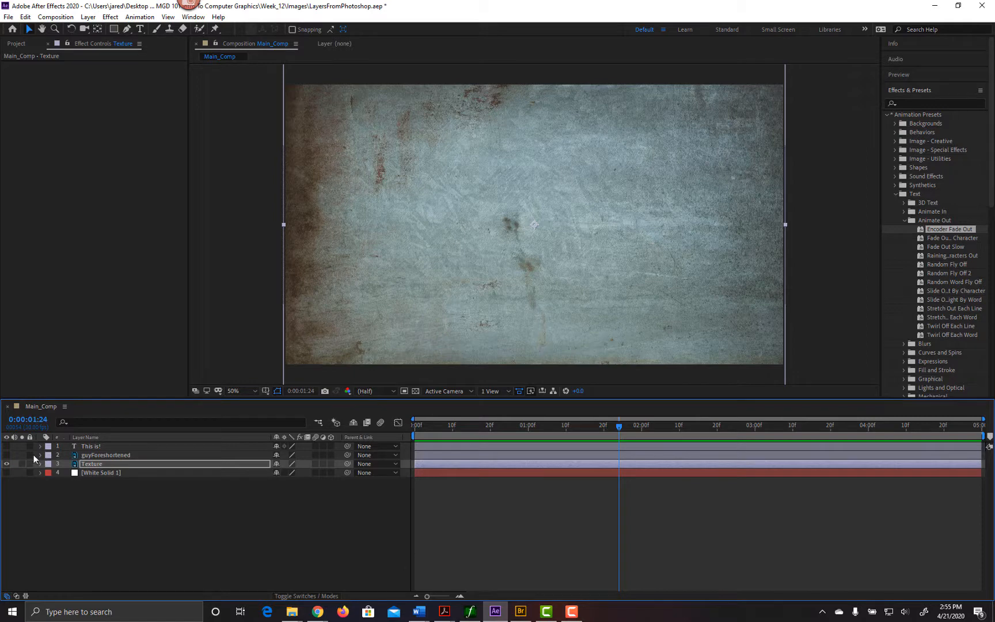
- Make the guyForeshortened layer visible and start animating its Scale with a keyframe at 0:00:01:24
left_click(6, 454)
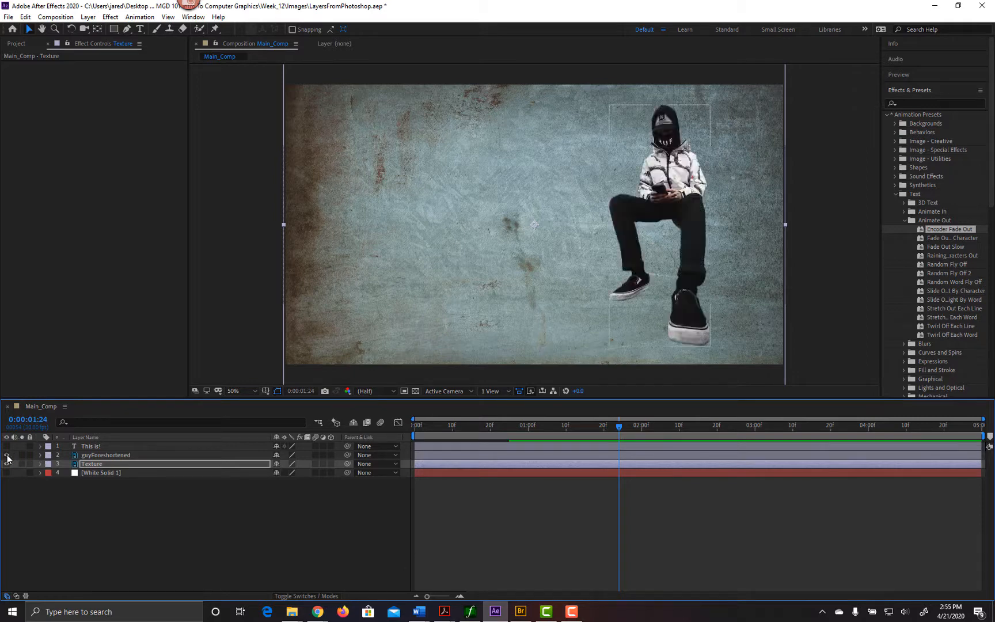
left_click(40, 455)
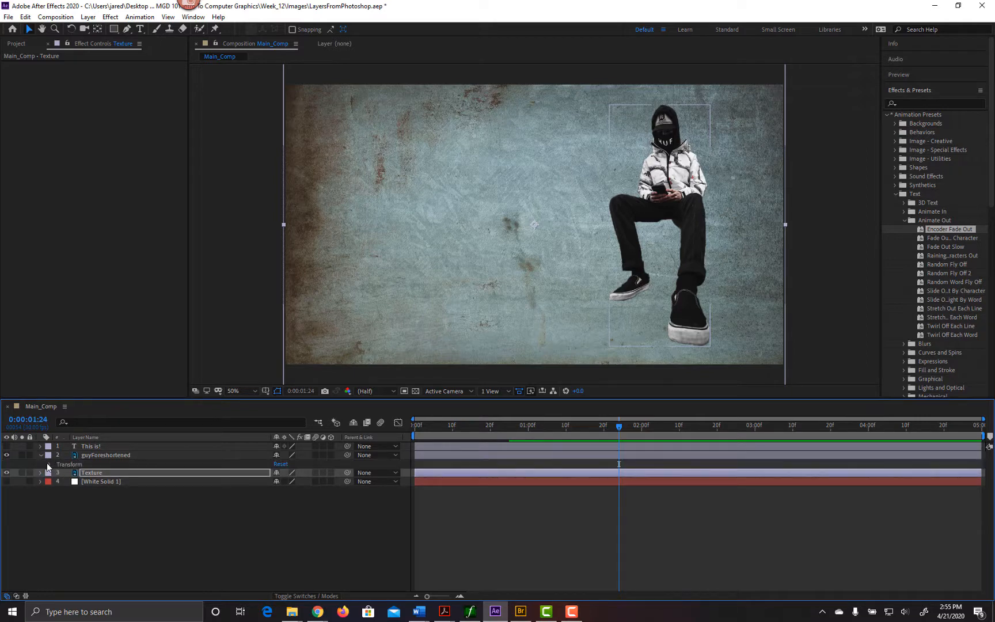
left_click(50, 465)
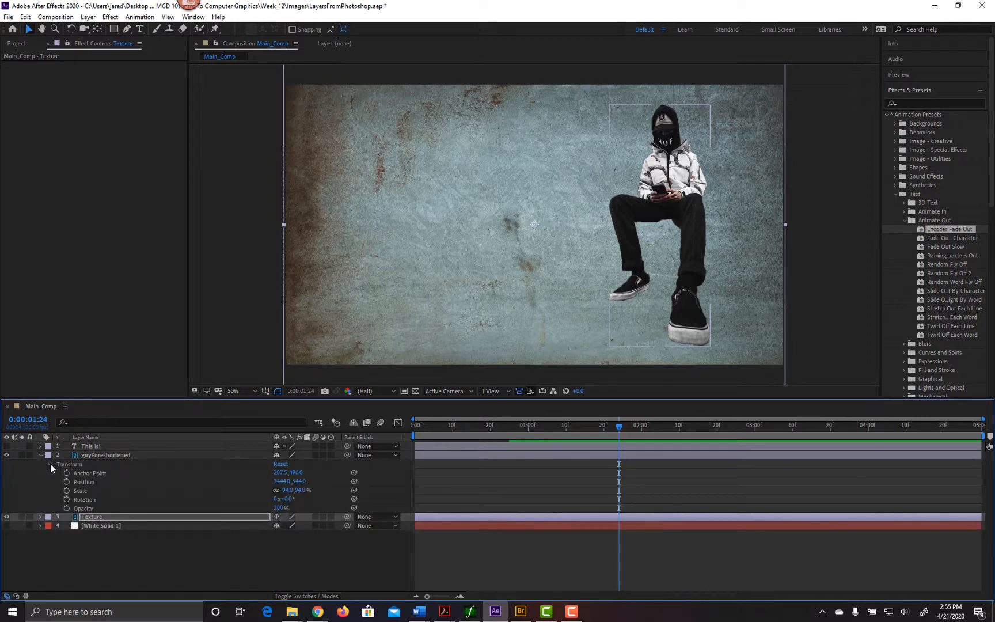
left_click(67, 491)
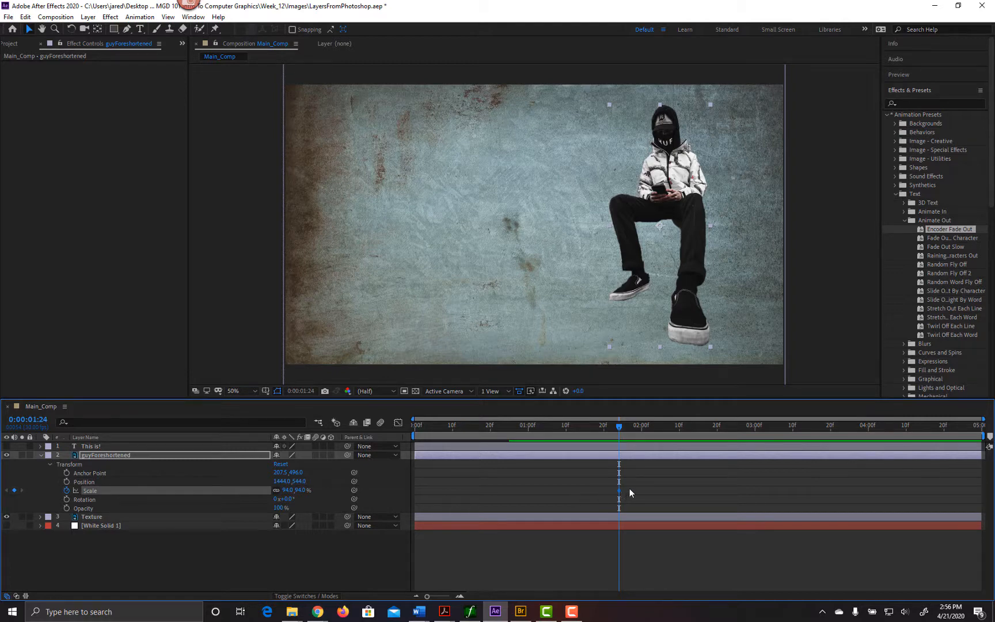
- Move guyForeshortened's Scale keyframe to about 0:00:02:06 and set Scale to 0% at 0:00:01:24
left_click_drag(620, 490, 667, 493)
left_click(287, 490)
key("Return")
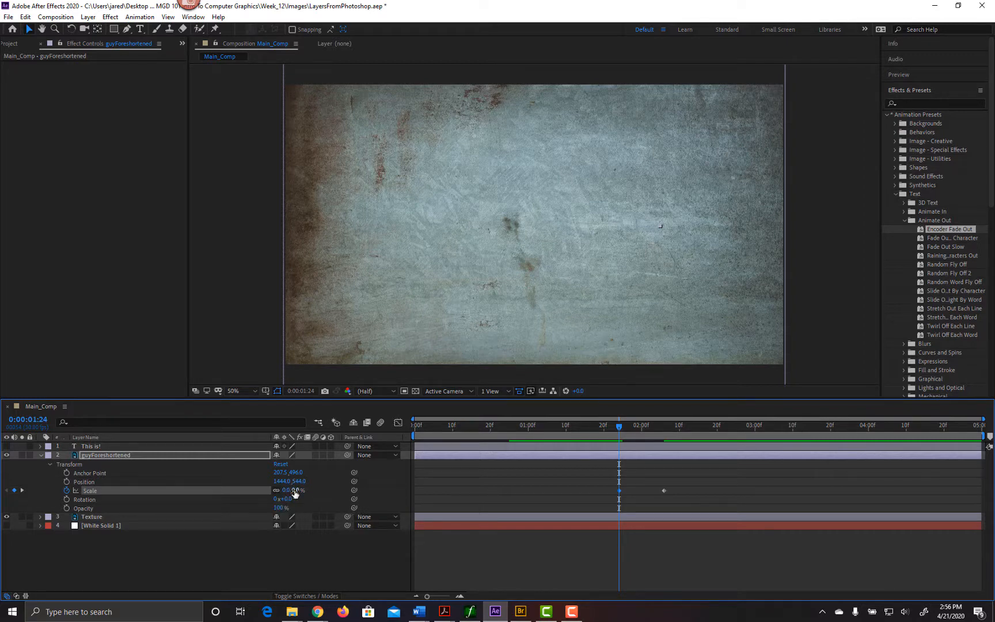
- Try enlarging guyForeshortened to 339% scale at 0:00:01:24, and set the value back to 0%
left_click_drag(294, 493, 347, 493)
left_click(289, 490)
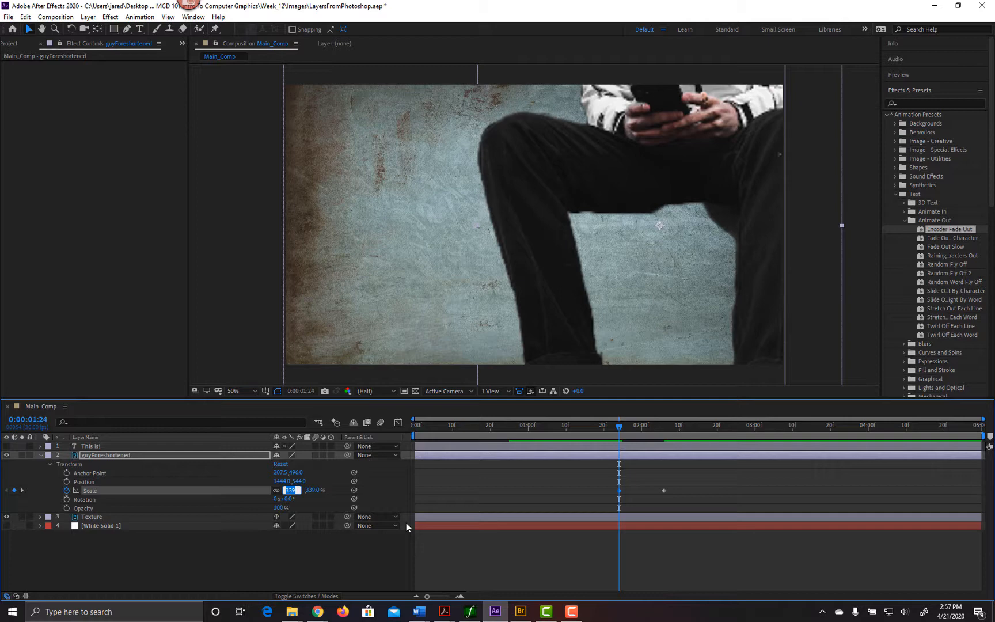
type("0")
key("Return")
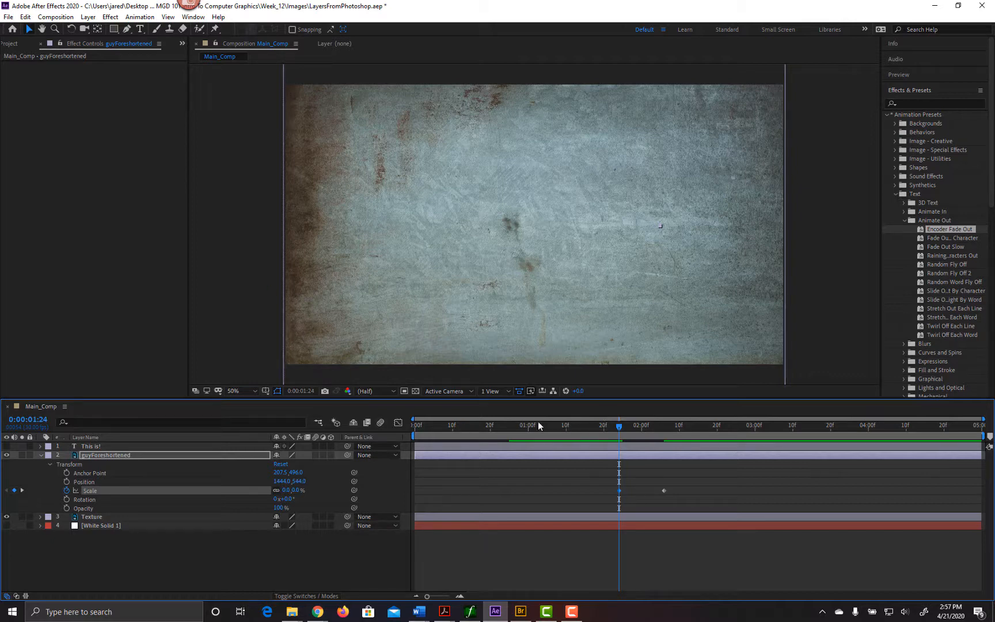
- Preview the guyForeshortened scale-in from the start of the composition
left_click_drag(538, 424, 398, 425)
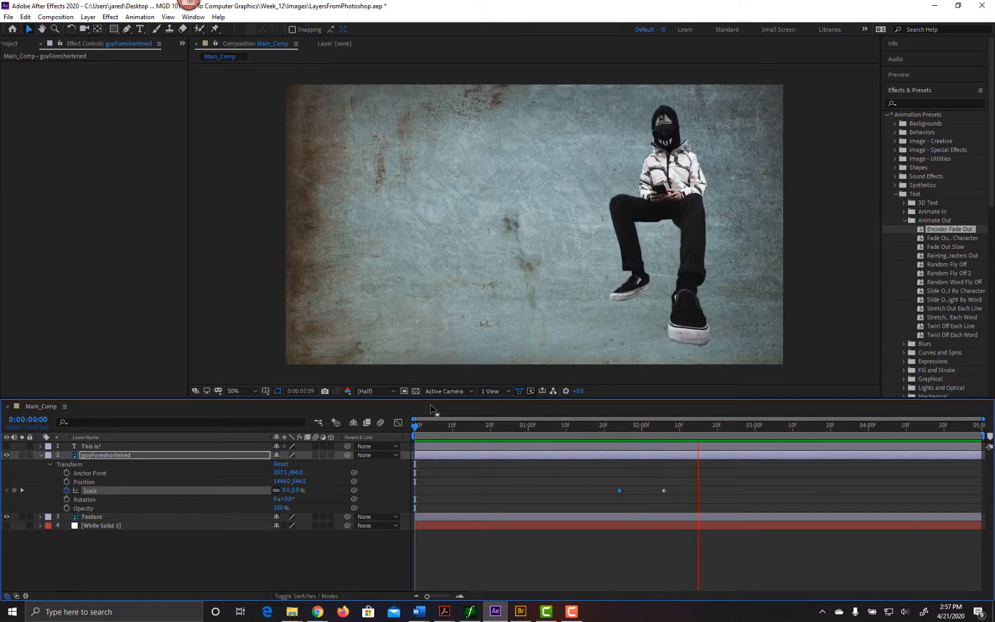
key("space")
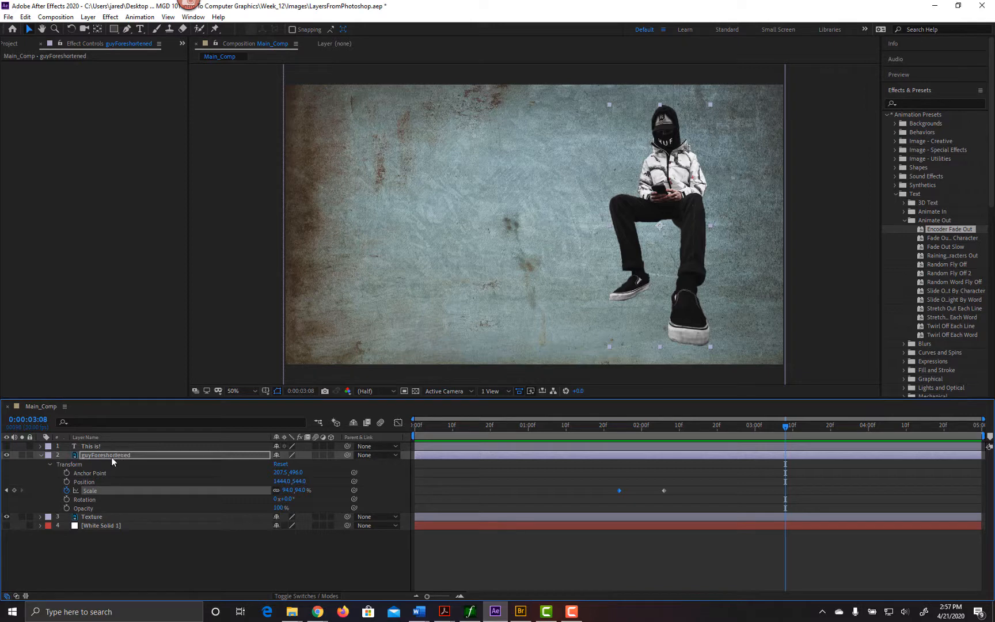
- Make the This is! text layer visible and reveal only the keyframed properties of the text, guyForeshortened and Texture layers
left_click(136, 446, "ctrl")
left_click(153, 516, "ctrl")
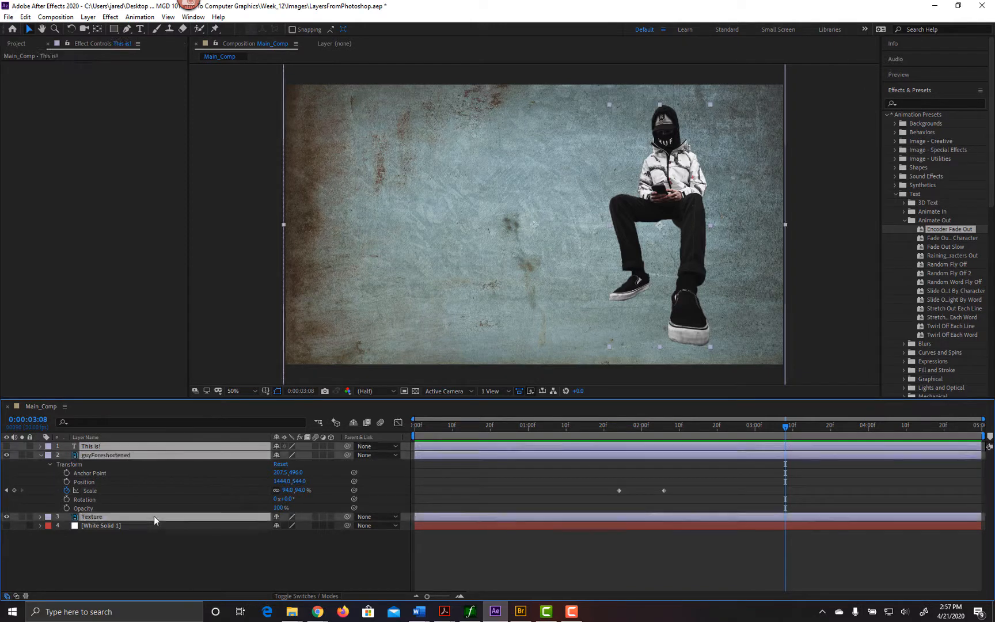
left_click(7, 446)
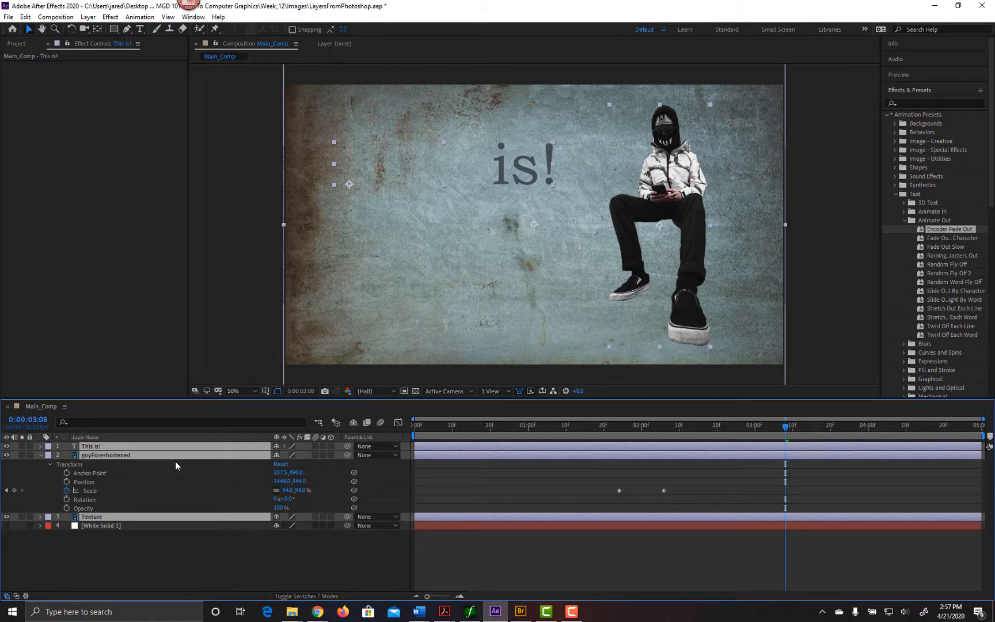
key("u")
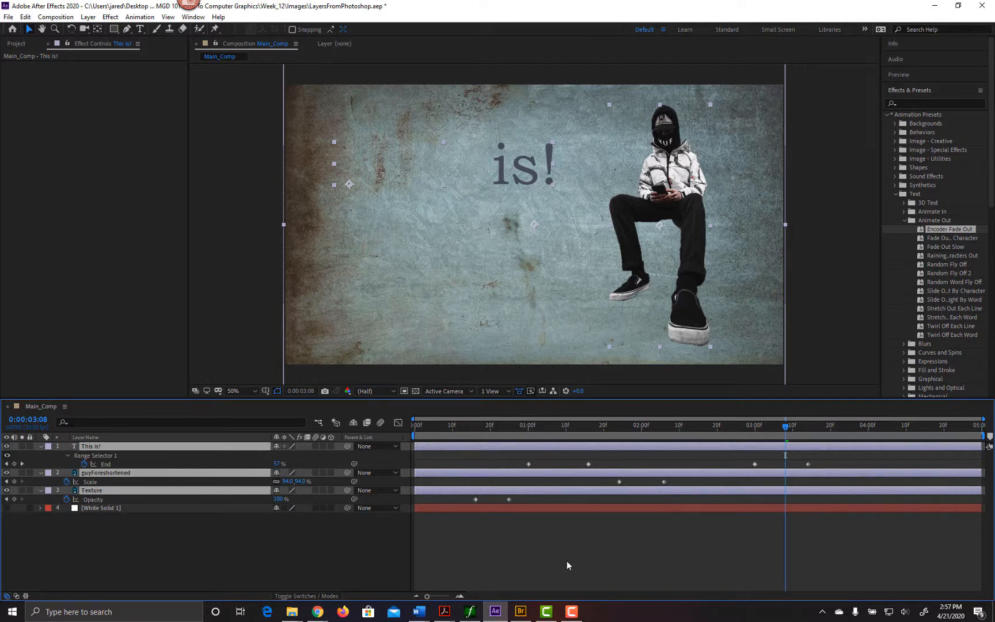
- Move the first two Range Selector End keyframes of the This is! text to about 0:00:00:25 and 0:00:01:05
left_click_drag(621, 425, 588, 432)
left_click(588, 464)
key("Delete")
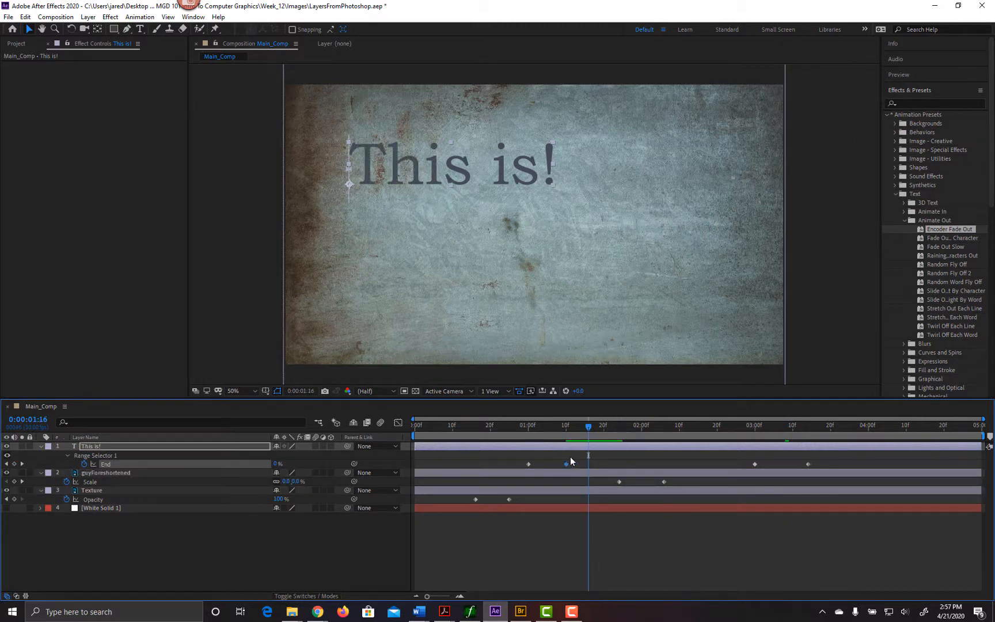
left_click_drag(571, 458, 506, 466)
- Move guyForeshortened's two Scale keyframes earlier, to about 0:00:01:10 and 0:00:01:14
mouse_move(606, 476)
left_mouse_down()
mouse_move(644, 486)
mouse_move(607, 483)
left_mouse_up()
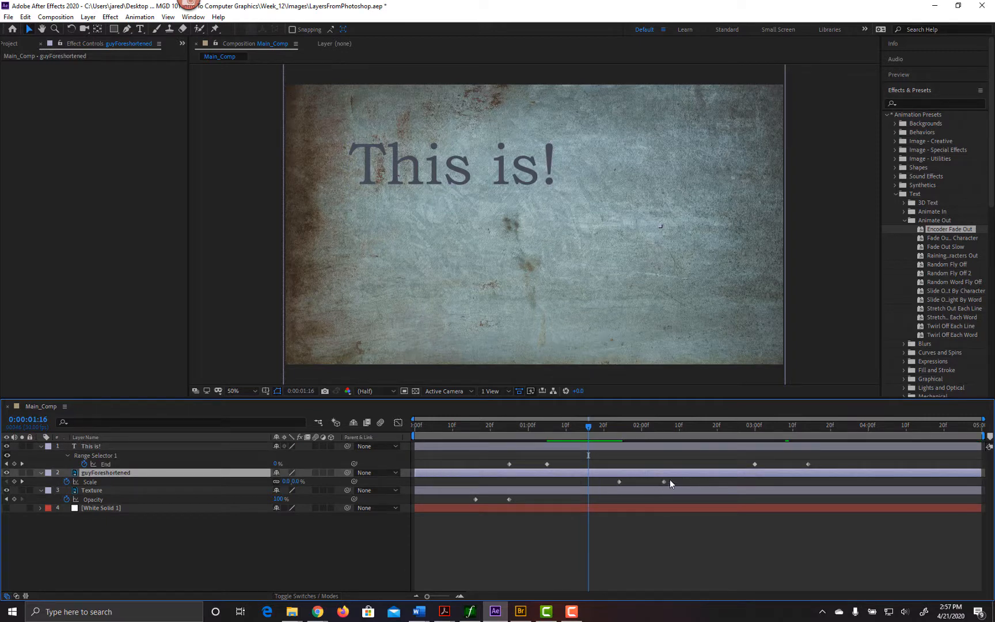
left_click_drag(682, 485, 580, 482)
left_click(623, 480)
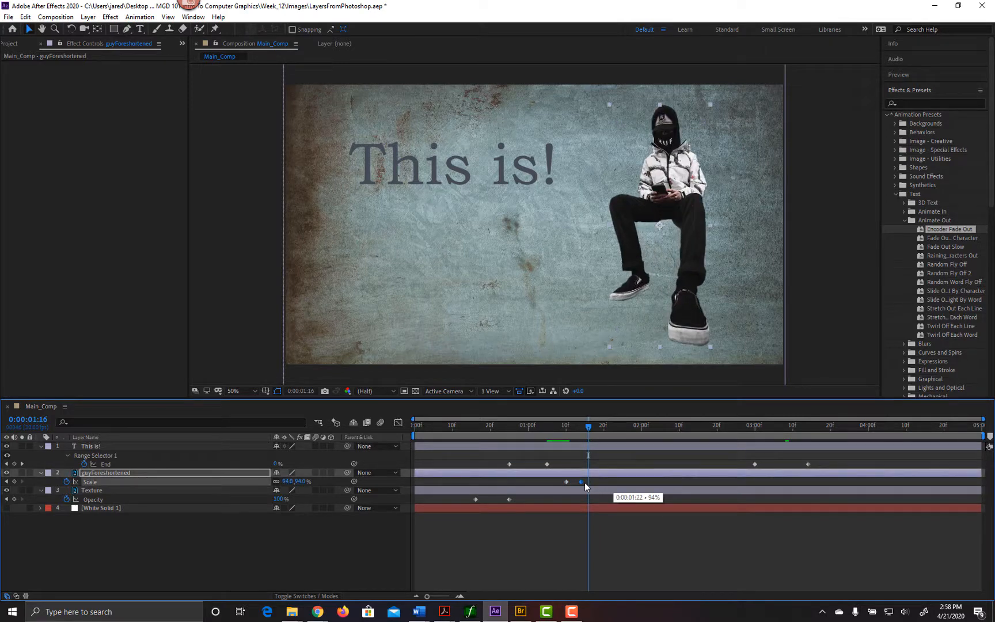
- Preview the combined background, text and figure animation from 0:00:00:00
left_click_drag(588, 427, 535, 428)
key("Home")
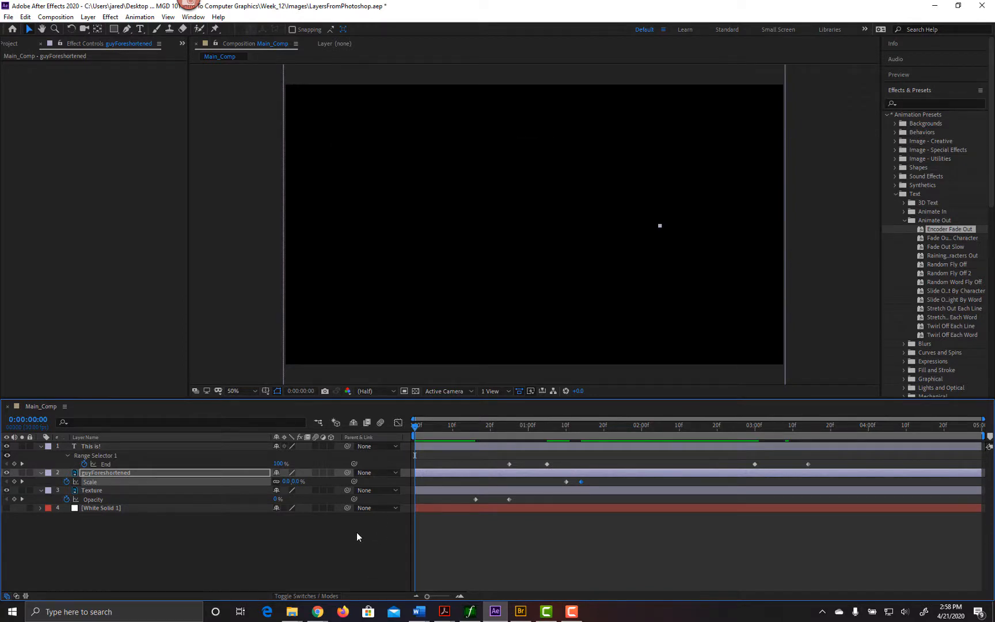
key("space")
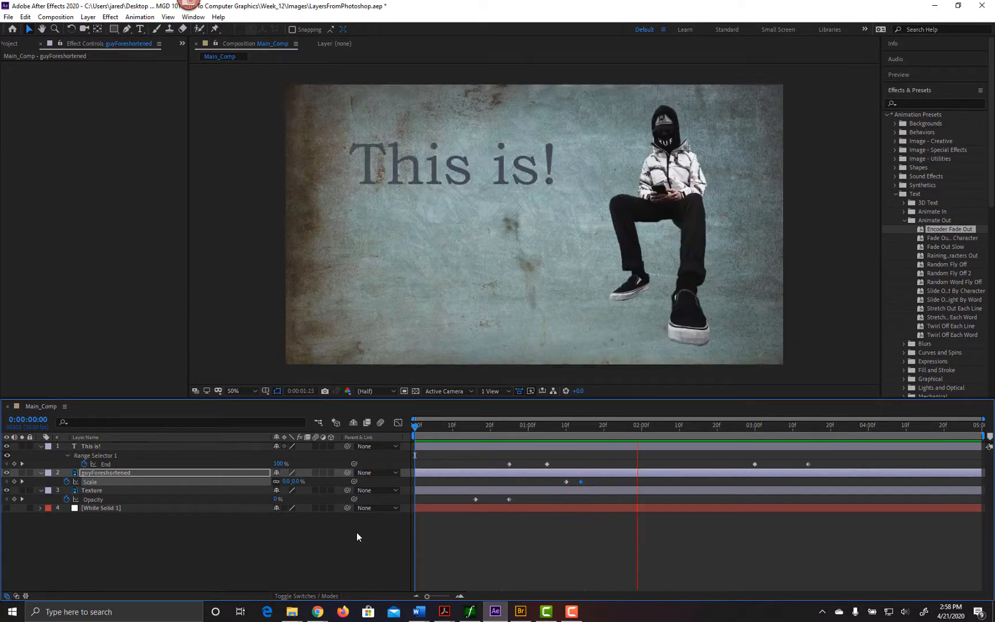
key("space")
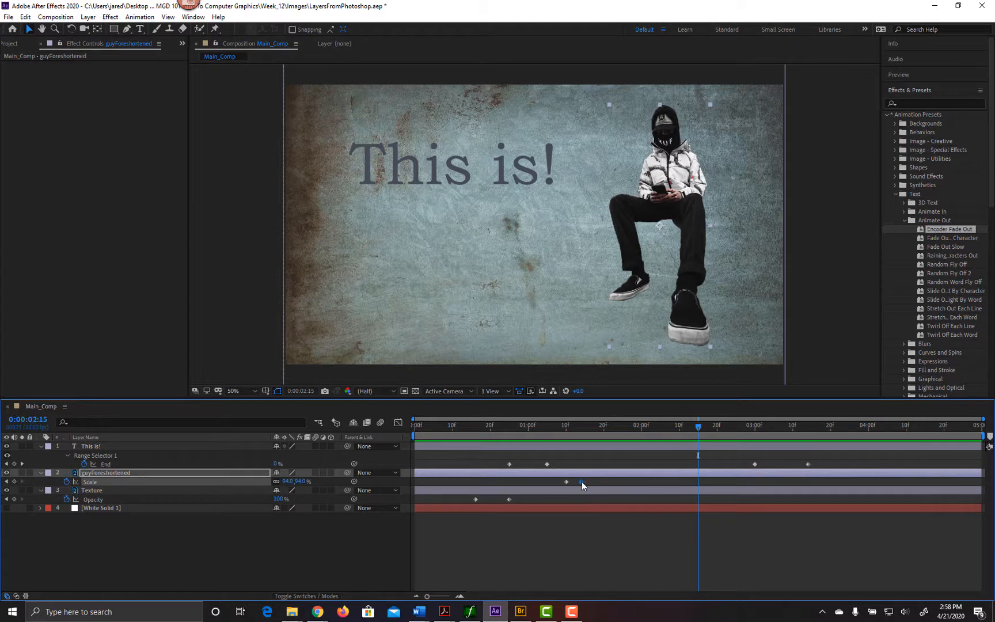
- Move guyForeshortened's second Scale keyframe to about 0:00:01:16 and preview the animation from frame 13
left_click_drag(582, 481, 588, 481)
left_click(464, 425)
key("space")
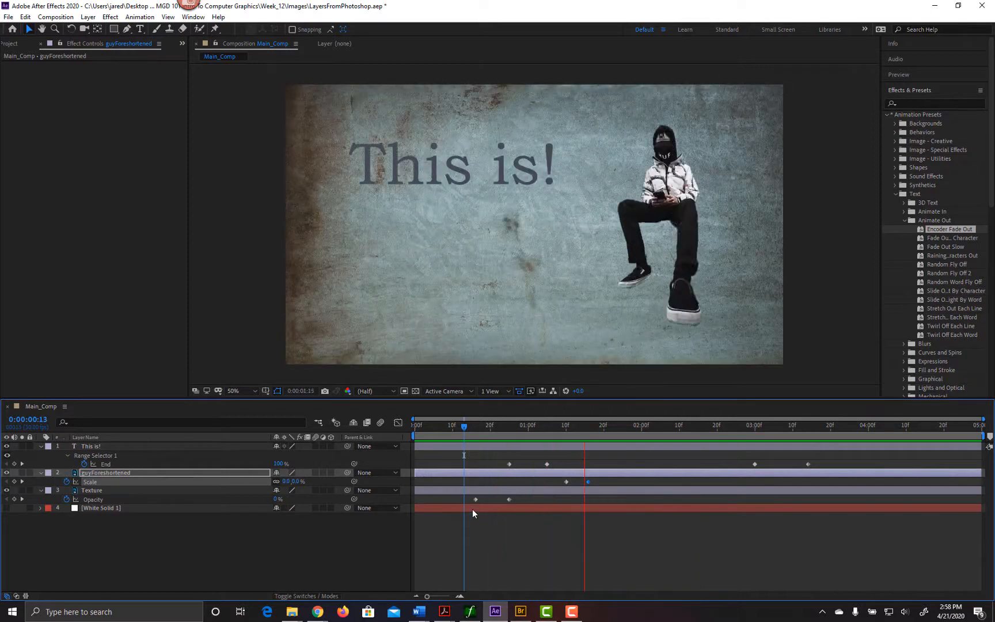
key("space")
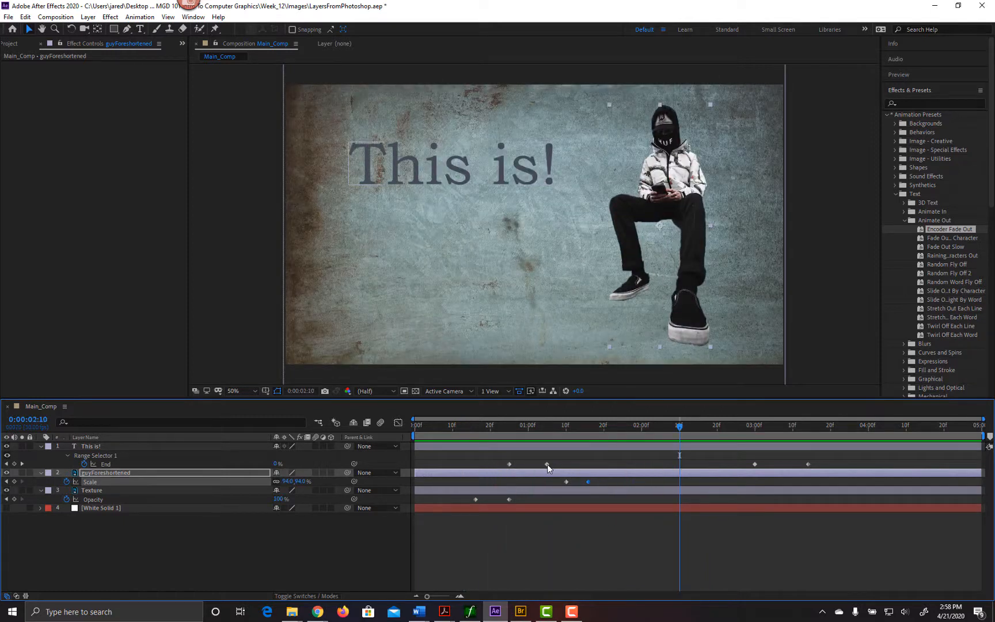
- Move the text's second End keyframe to about 0:00:01:09 and guyForeshortened's second Scale keyframe to about 0:00:01:24, previewing from the start
left_click_drag(547, 463, 615, 487)
key("space")
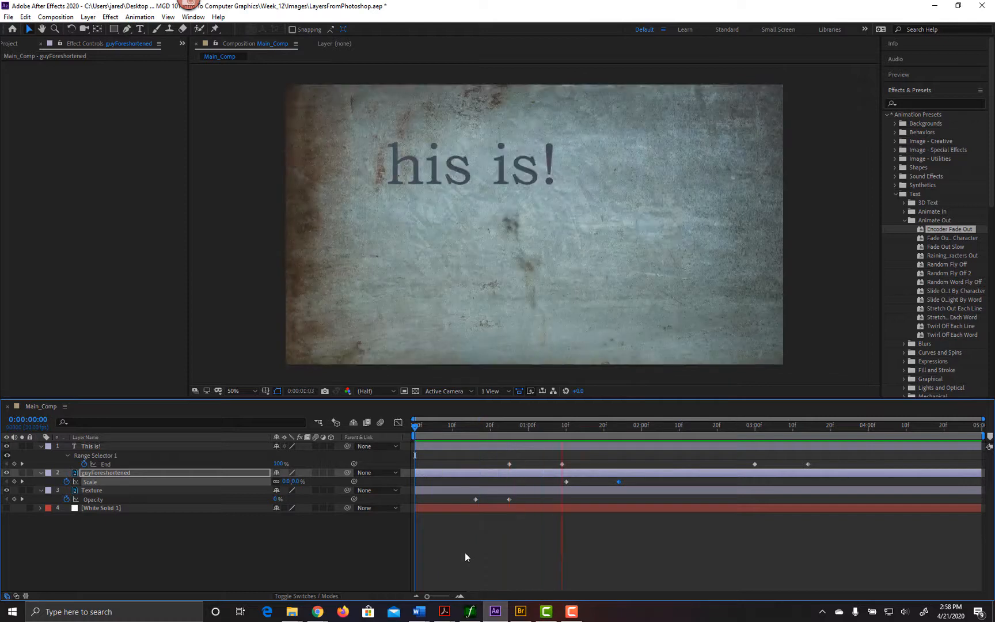
key("space")
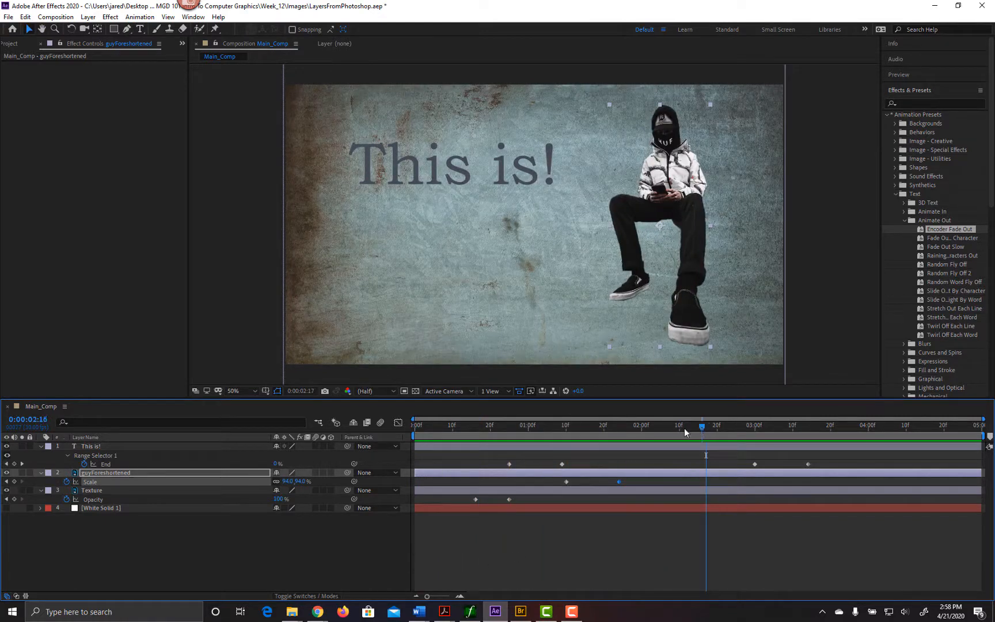
- Add an overshoot Scale keyframe of 109.5% to guyForeshortened at 0:00:01:22, just before its final Scale keyframe
left_click_drag(659, 427, 612, 451)
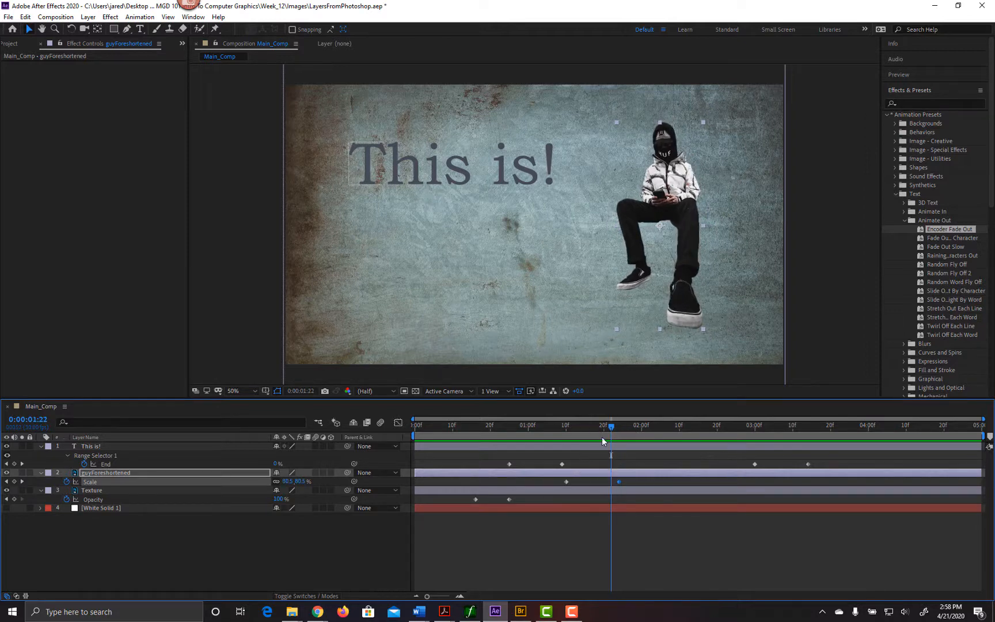
left_click_drag(611, 429, 623, 432)
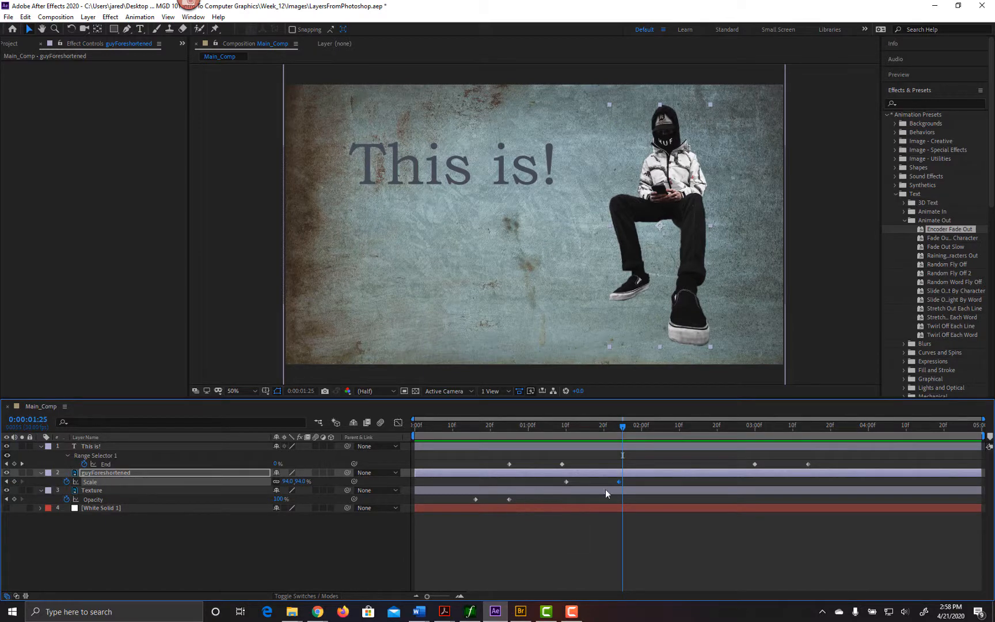
left_click(617, 427)
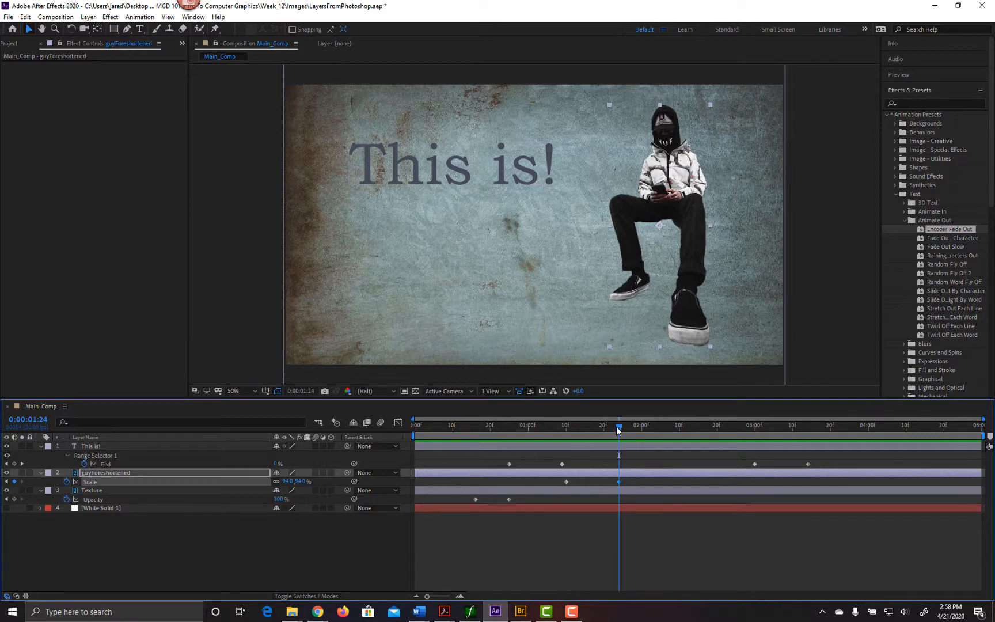
left_click_drag(619, 429, 607, 431)
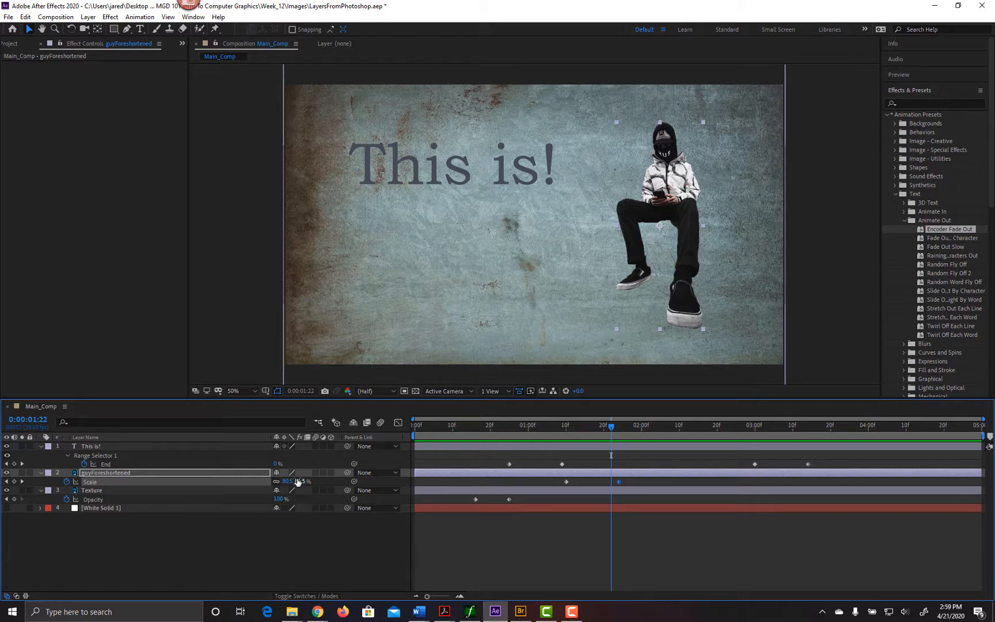
left_click_drag(295, 484, 316, 491)
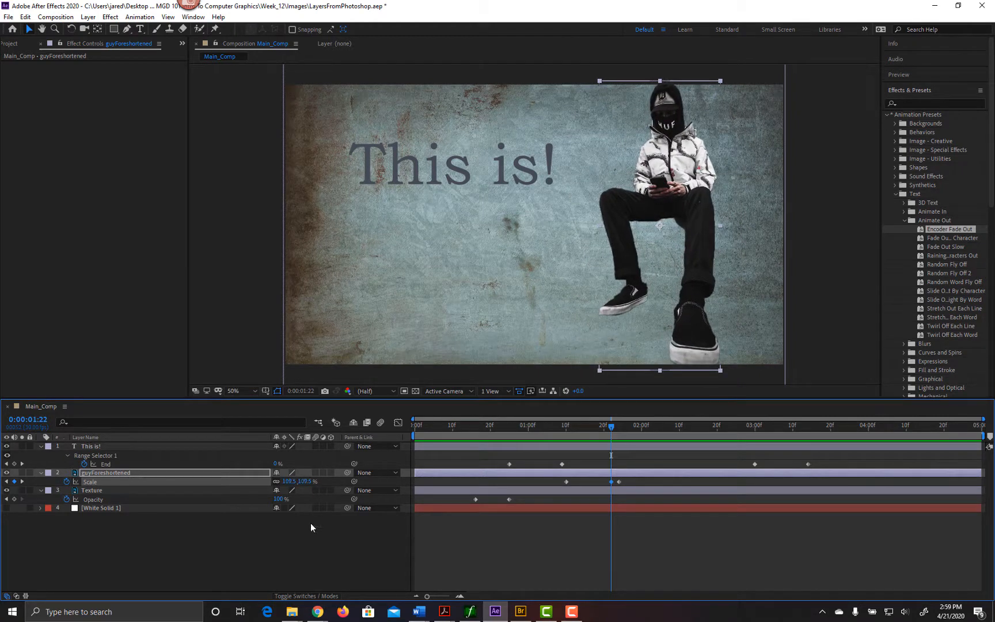
- Preview guyForeshortened's overshooting scale-in from the beginning of the timeline
left_click_drag(612, 435, 389, 441)
key("space")
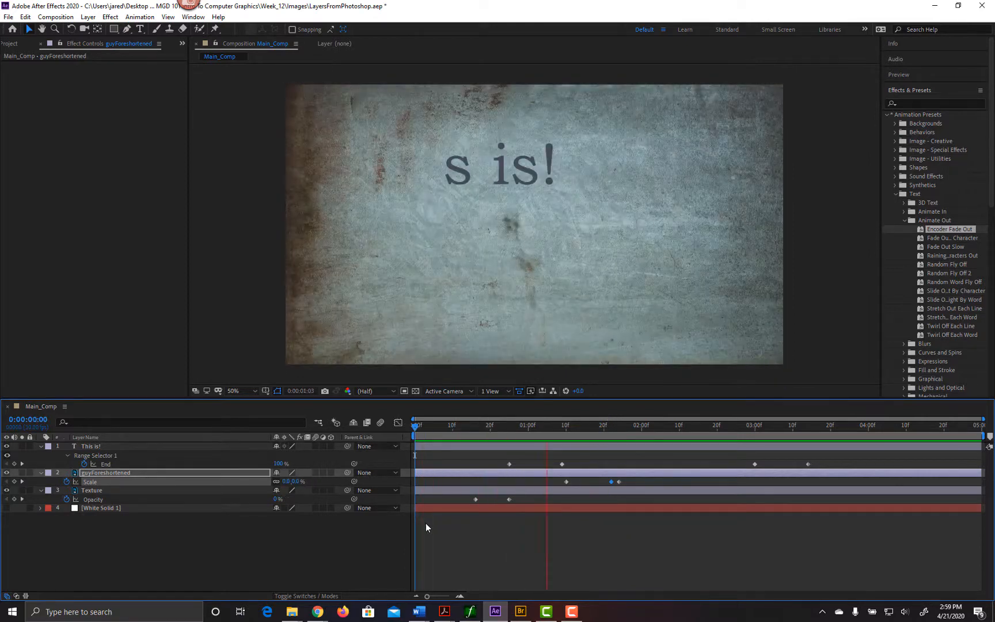
key("space")
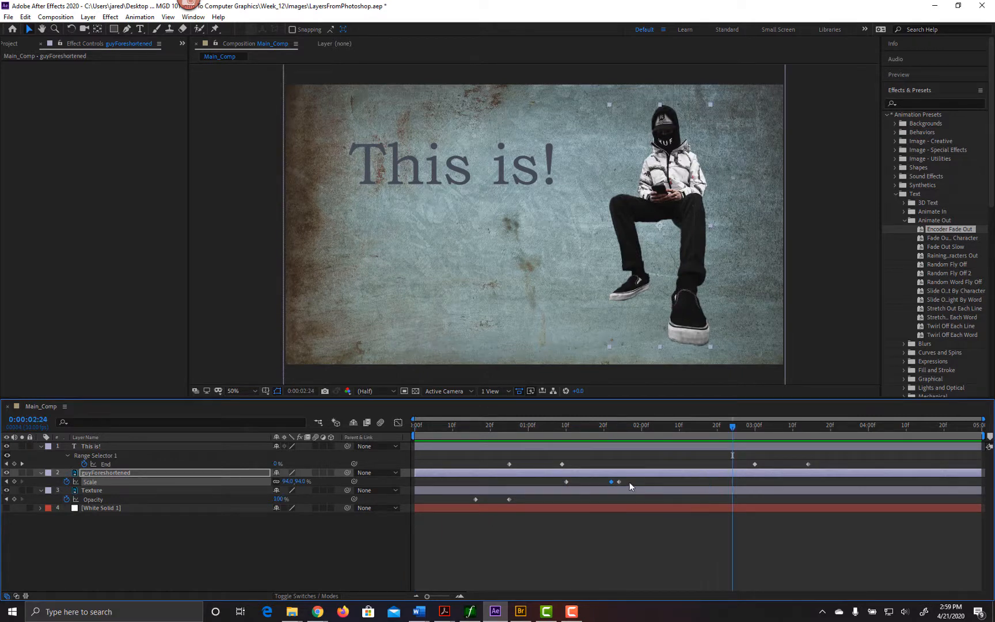
- Shift guyForeshortened's last two Scale keyframes together to about 0:00:01:17 and 0:00:01:19, and set the current time to 0:00:00:09
left_click_drag(630, 482, 592, 484)
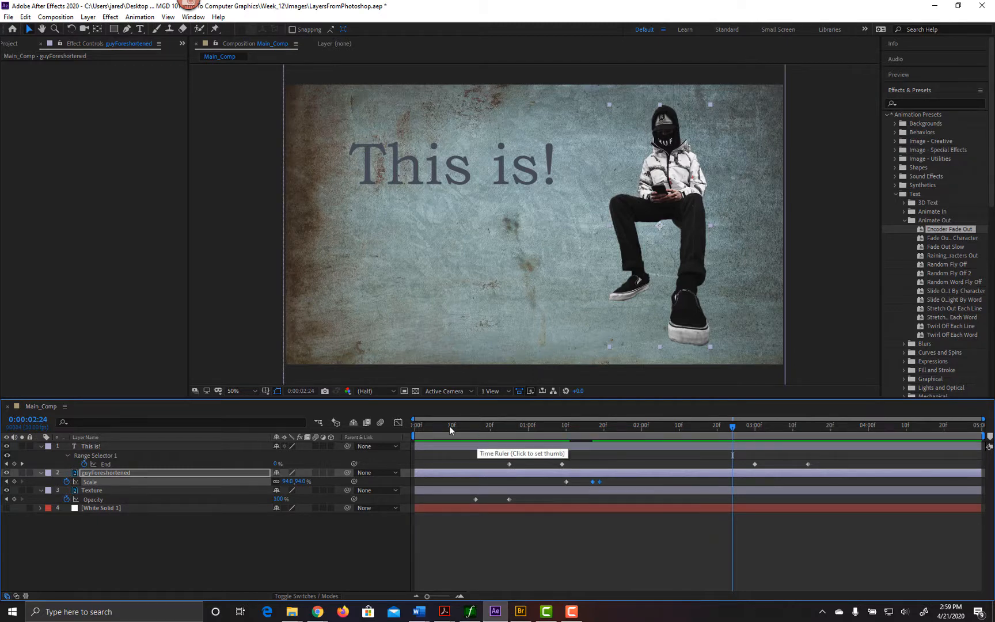
left_click(449, 426)
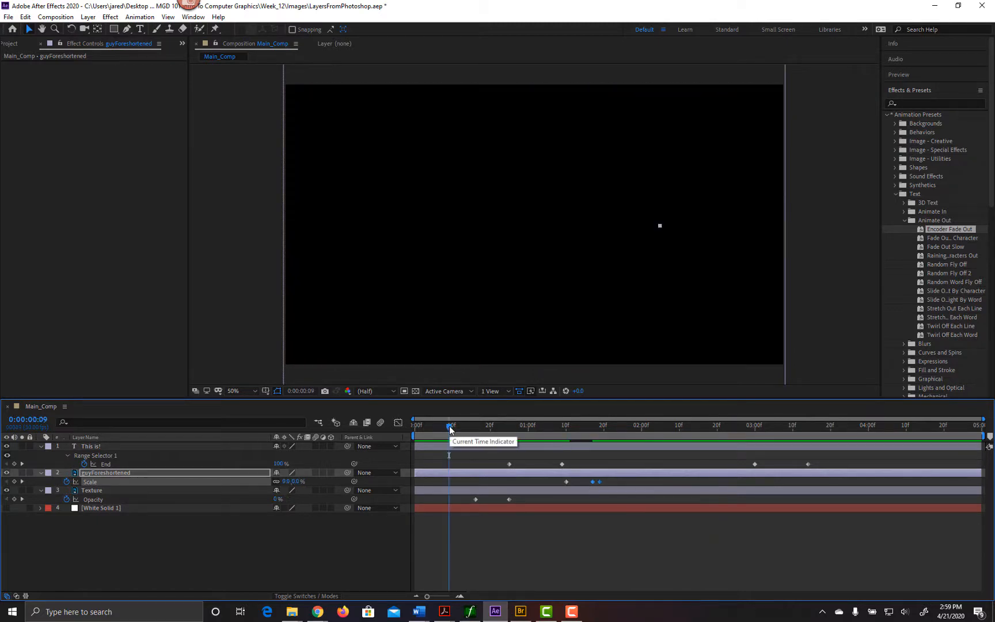
- Move guyForeshortened's last two Scale keyframes to about 0:00:01:15 and 0:00:01:17 and the text's second End keyframe to about 0:00:01:05
key("space")
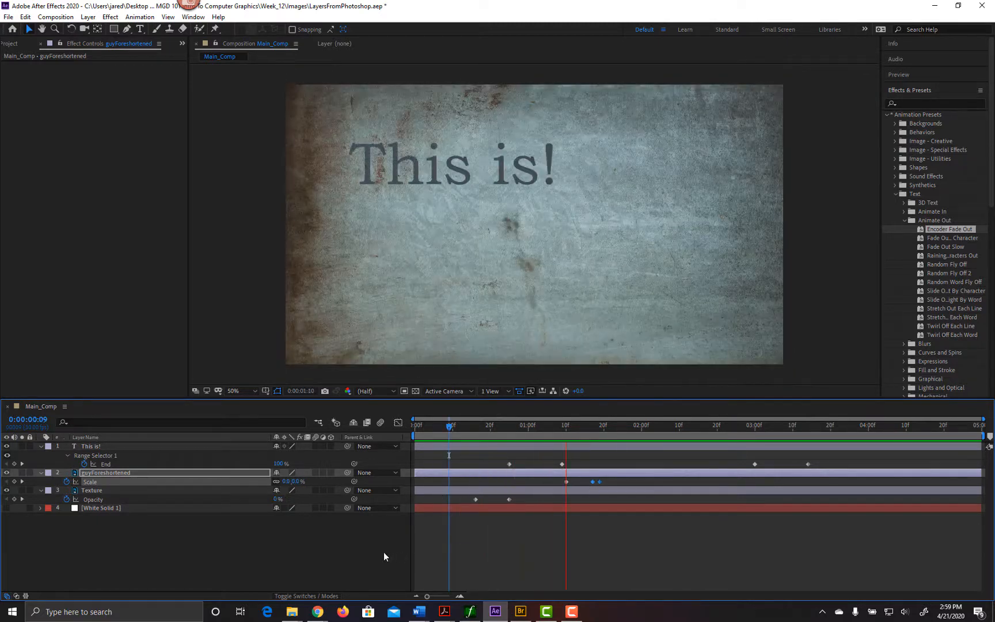
key("space")
left_click(605, 479)
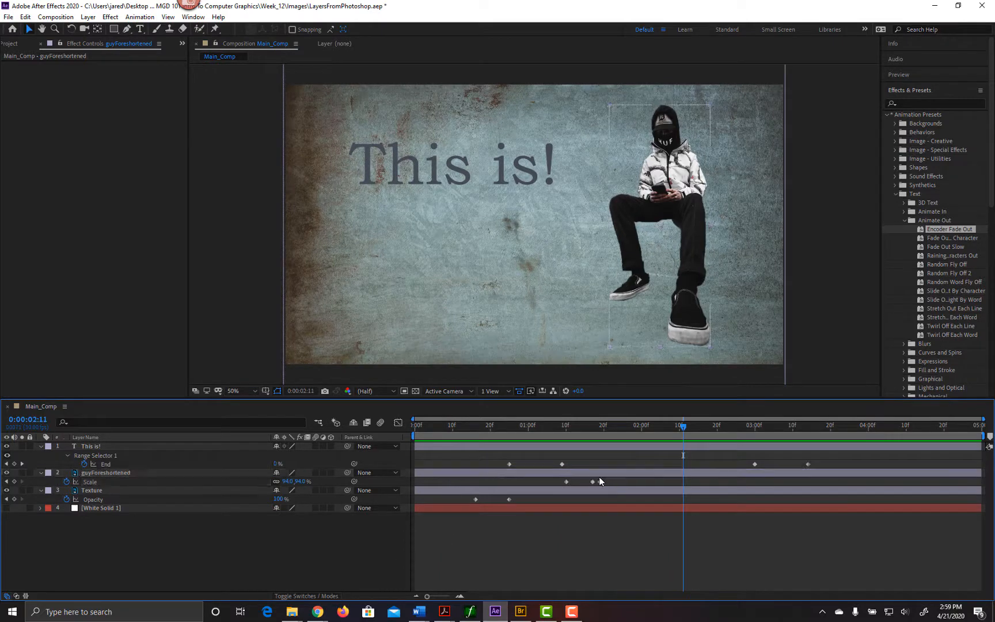
left_click_drag(599, 477, 548, 464)
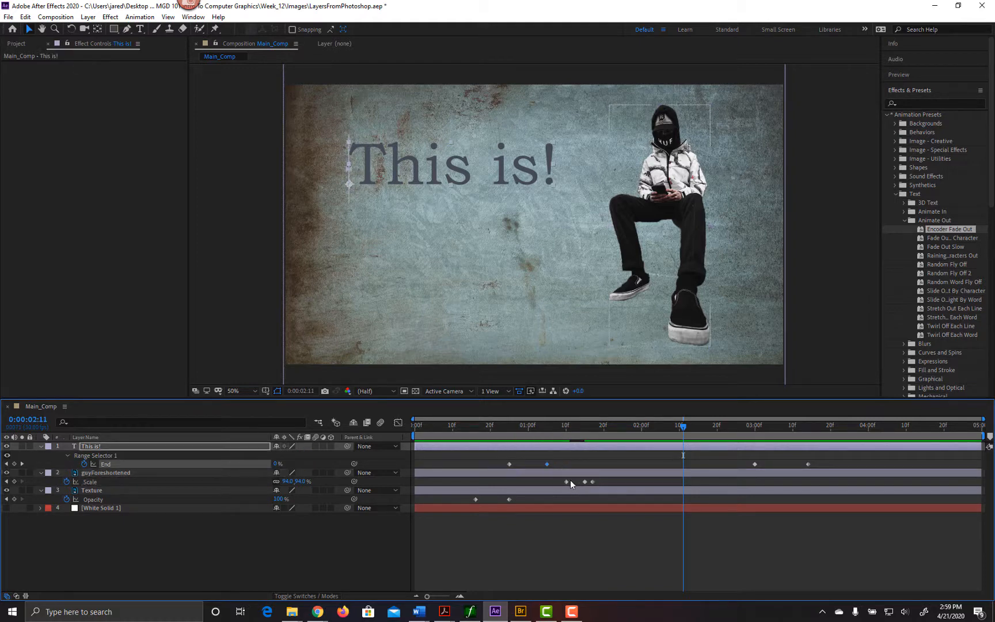
- Preview the retimed text reveal and guyForeshortened scale-in from the start of the timeline
left_click_drag(604, 429, 413, 428)
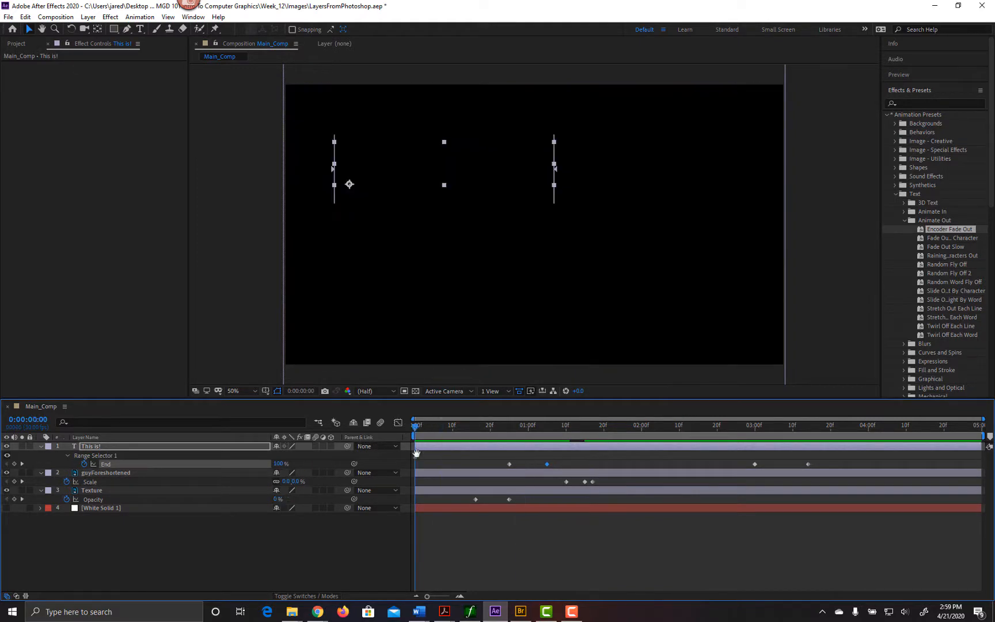
key("space")
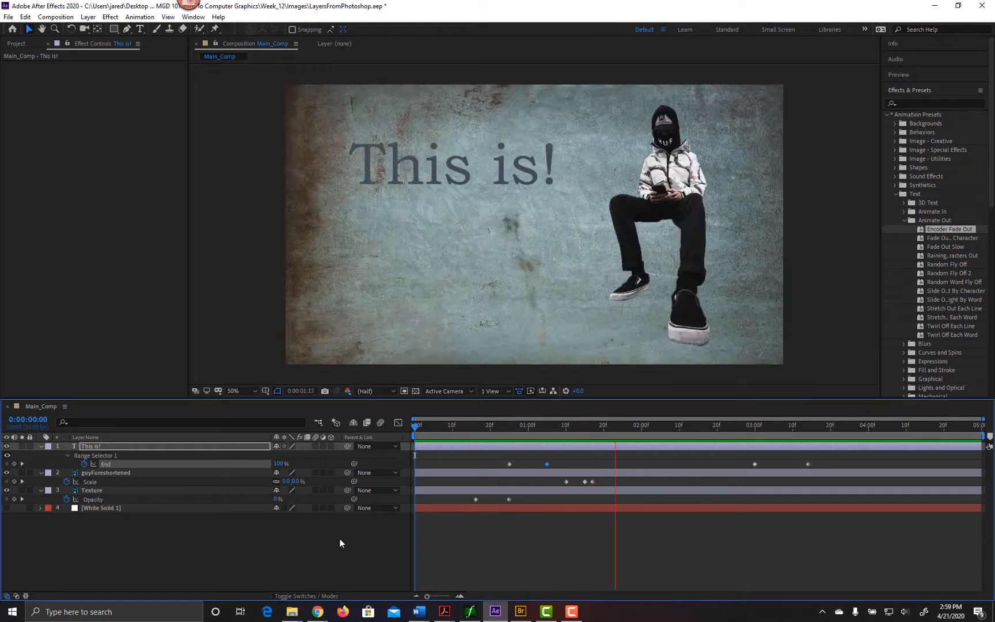
key("space")
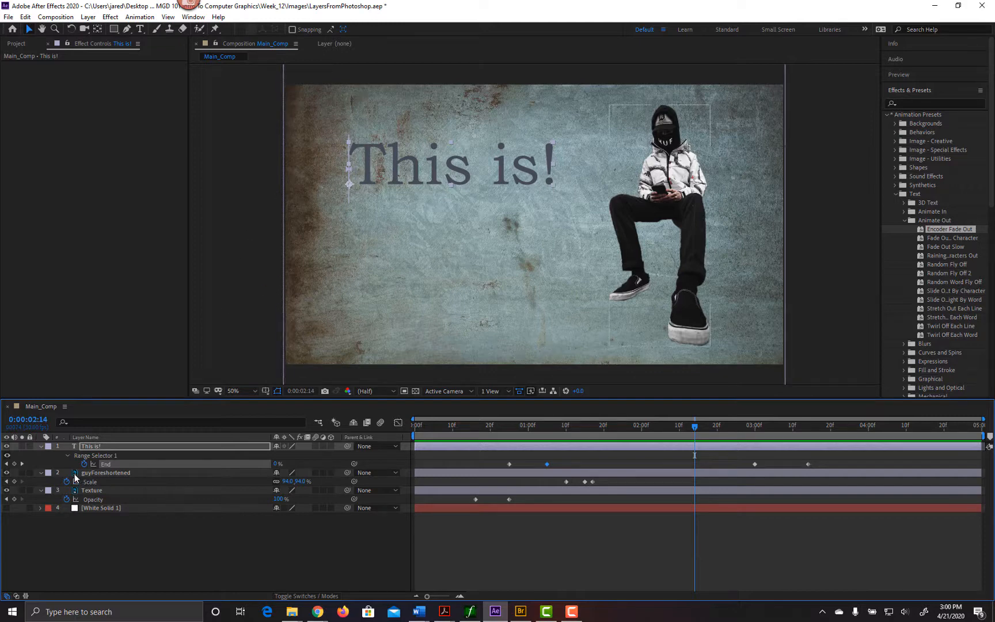
left_click(96, 534)
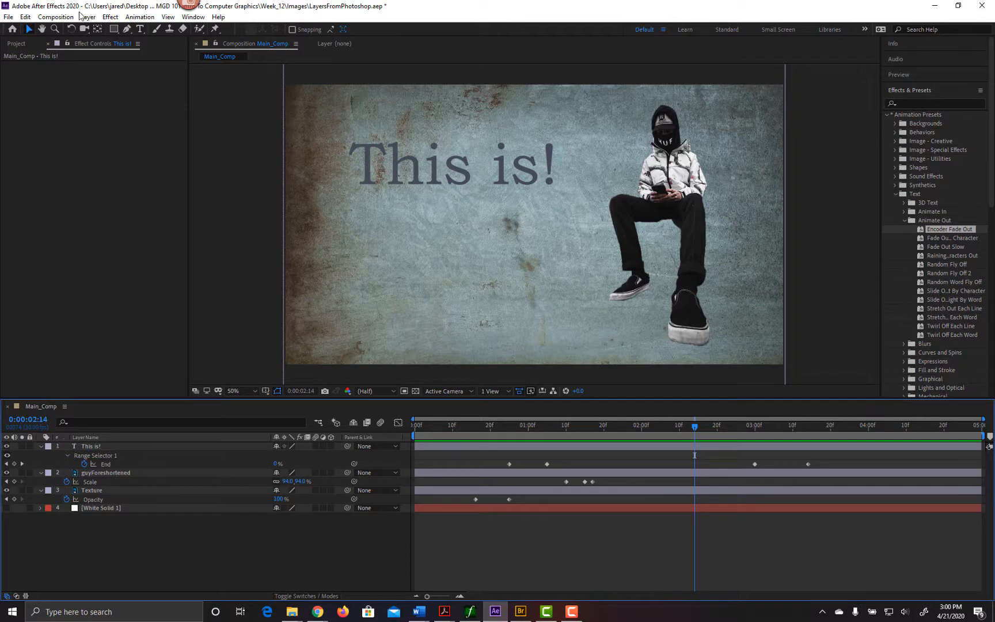
left_click(25, 16)
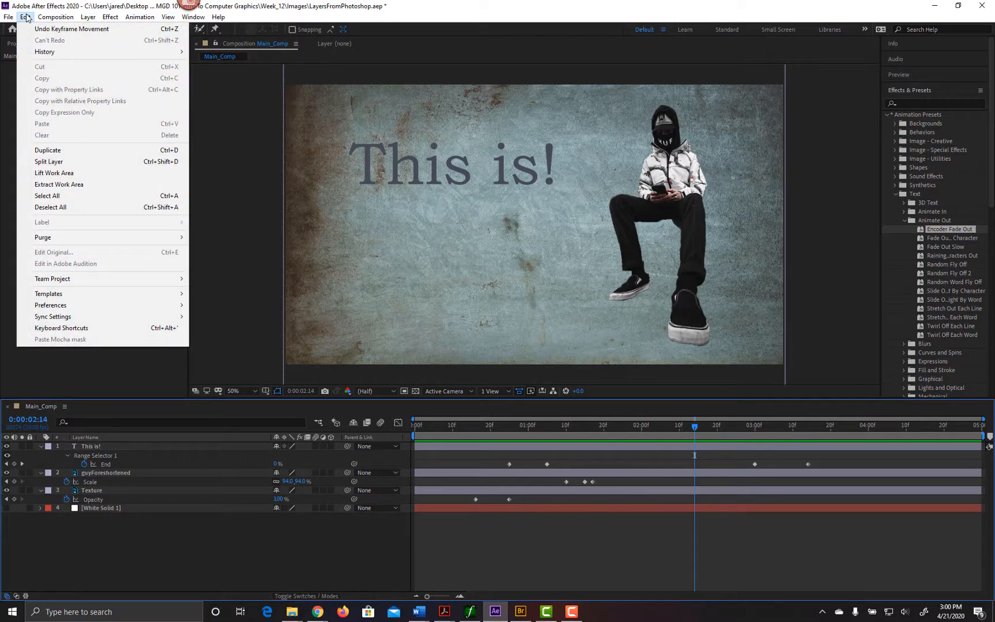
mouse_move(93, 18)
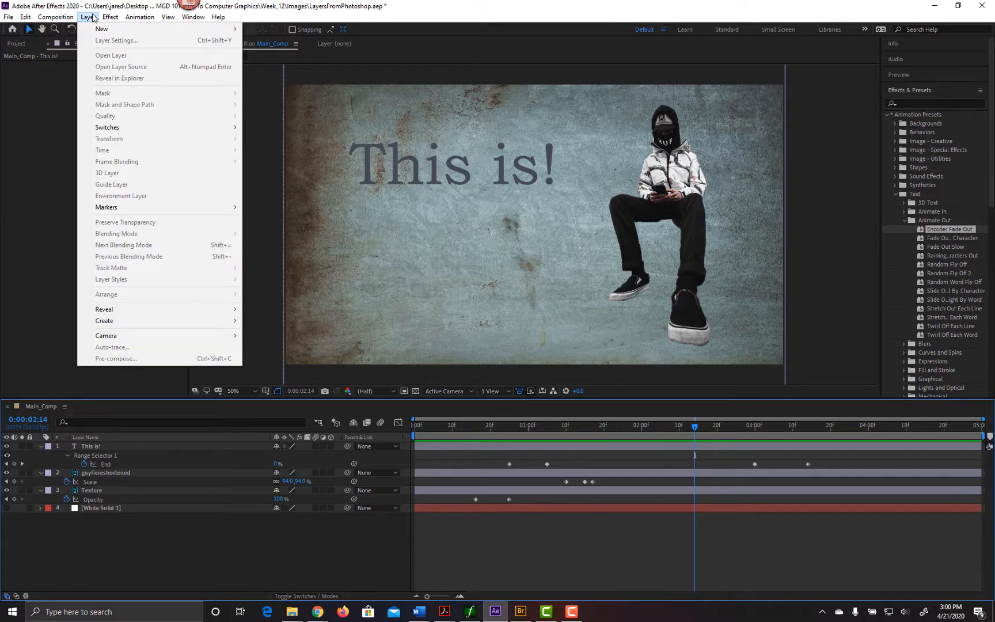
mouse_move(52, 19)
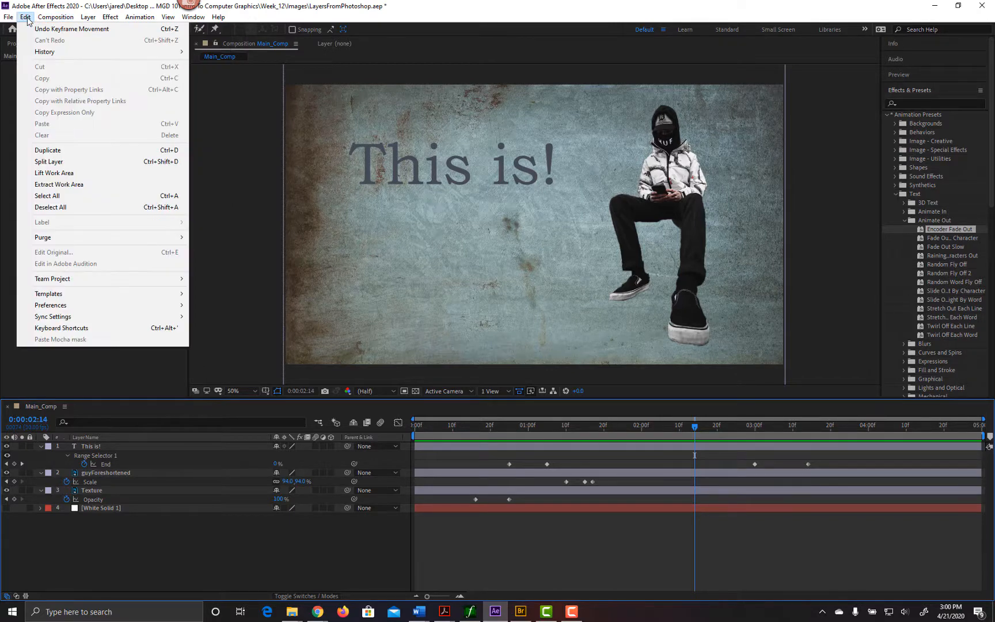
left_click(96, 208)
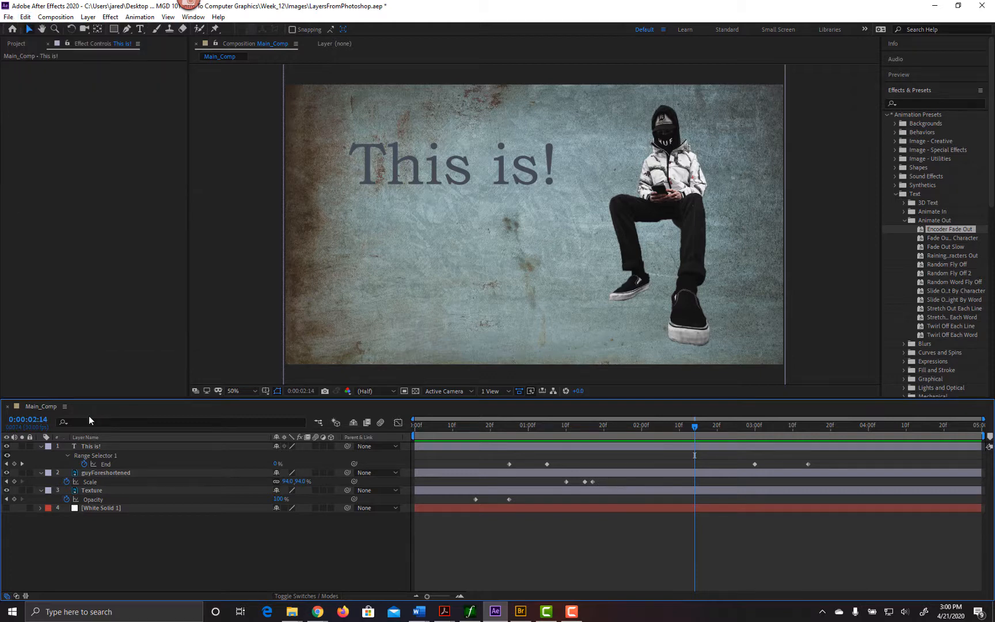
- Reveal all of guyForeshortened's Transform properties and start Position keyframing at 0:00:01:17
left_click(104, 473)
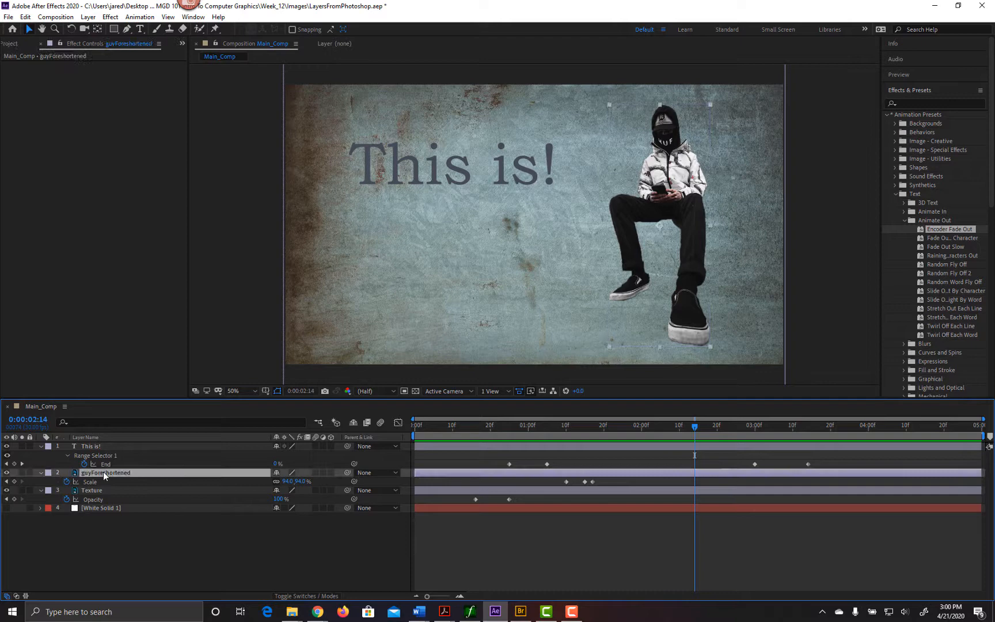
left_click(42, 472)
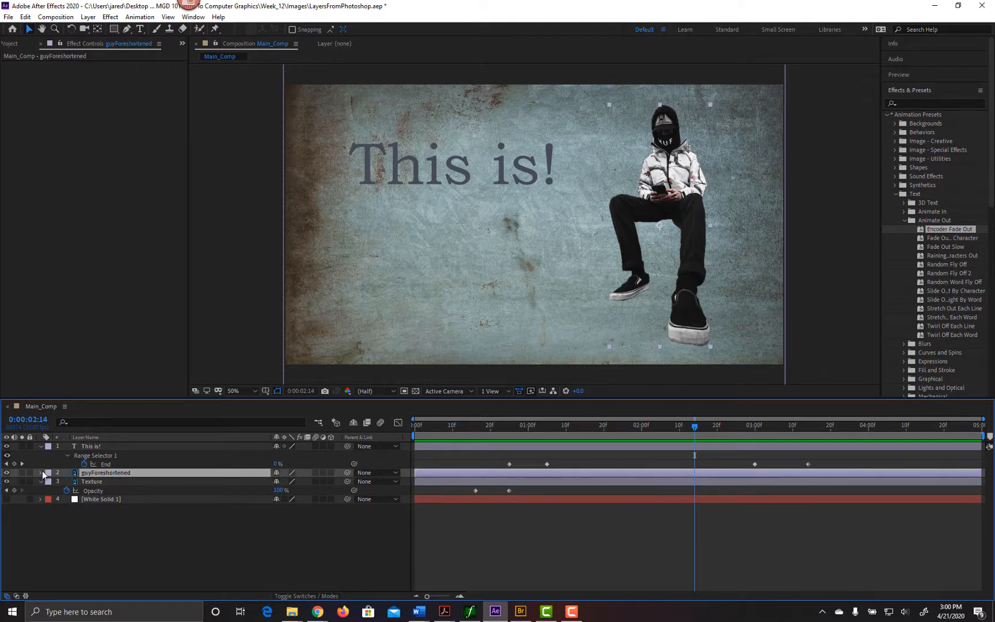
left_click(41, 472)
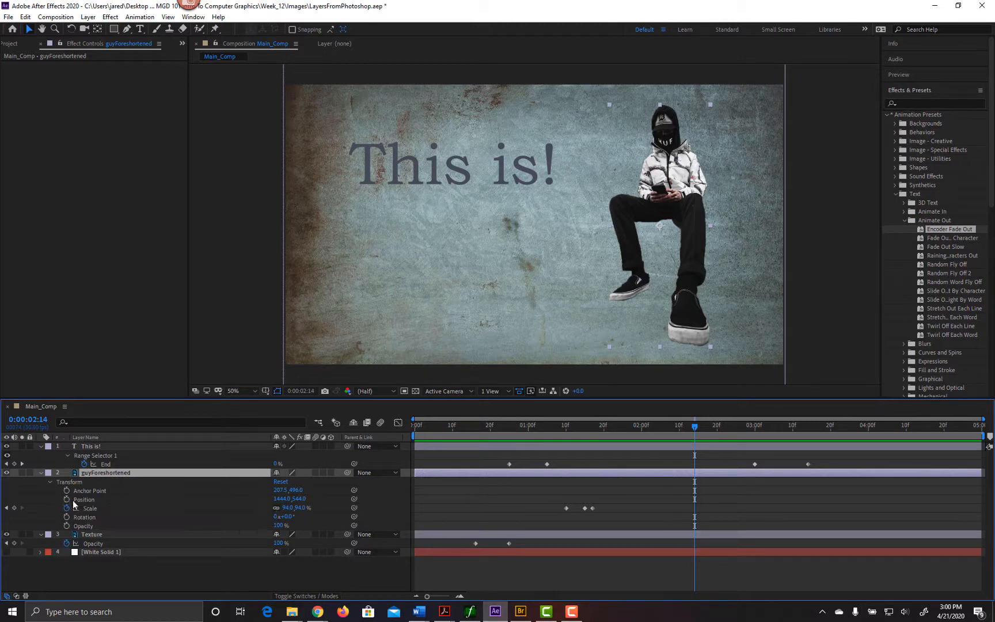
left_click_drag(694, 426, 591, 427)
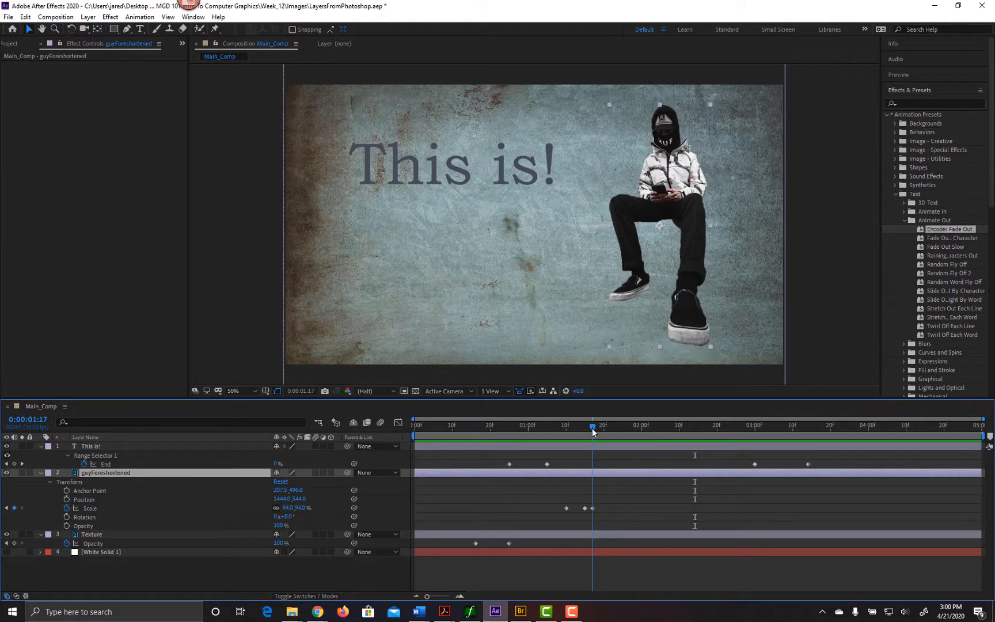
left_click(66, 499)
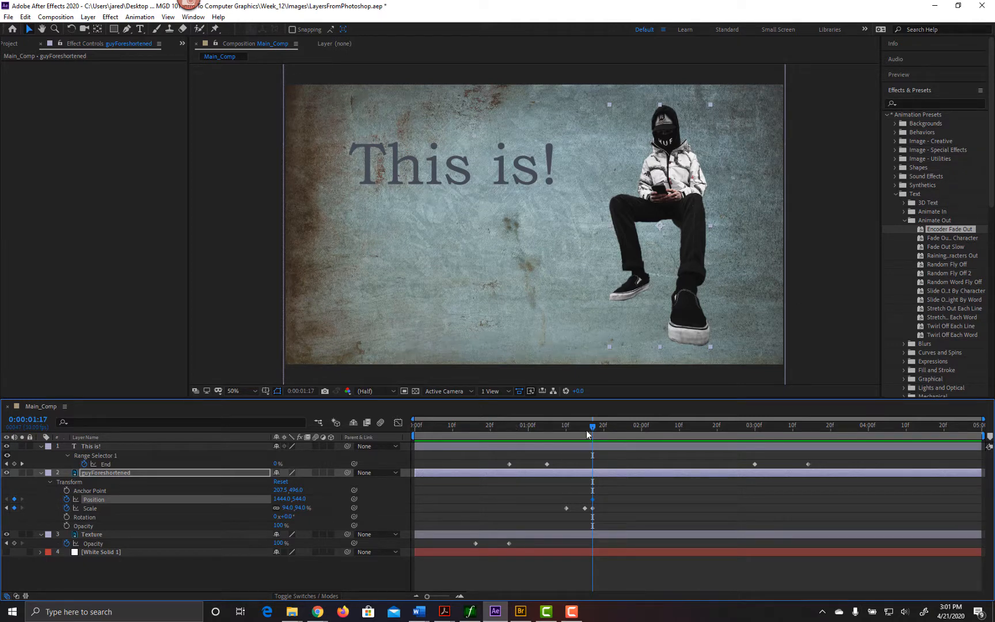
- Hide the Texture layer and add a guyForeshortened Position keyframe of -237, 544 at 0:00:01:10, outside the frame
left_click_drag(590, 429, 567, 437)
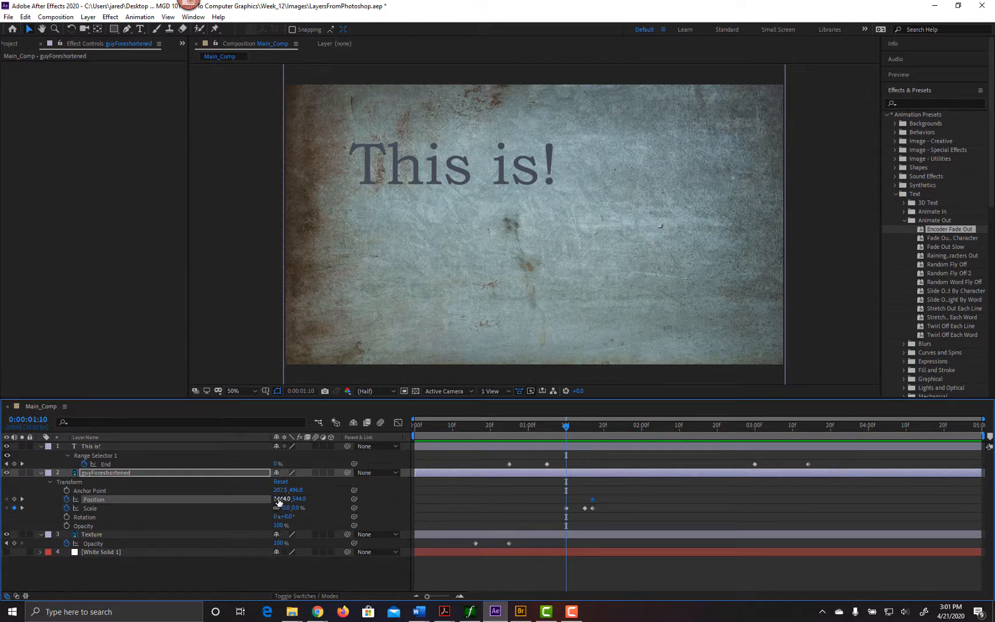
left_click_drag(279, 500, 274, 498)
left_click_drag(108, 512, 97, 513)
left_click(7, 534)
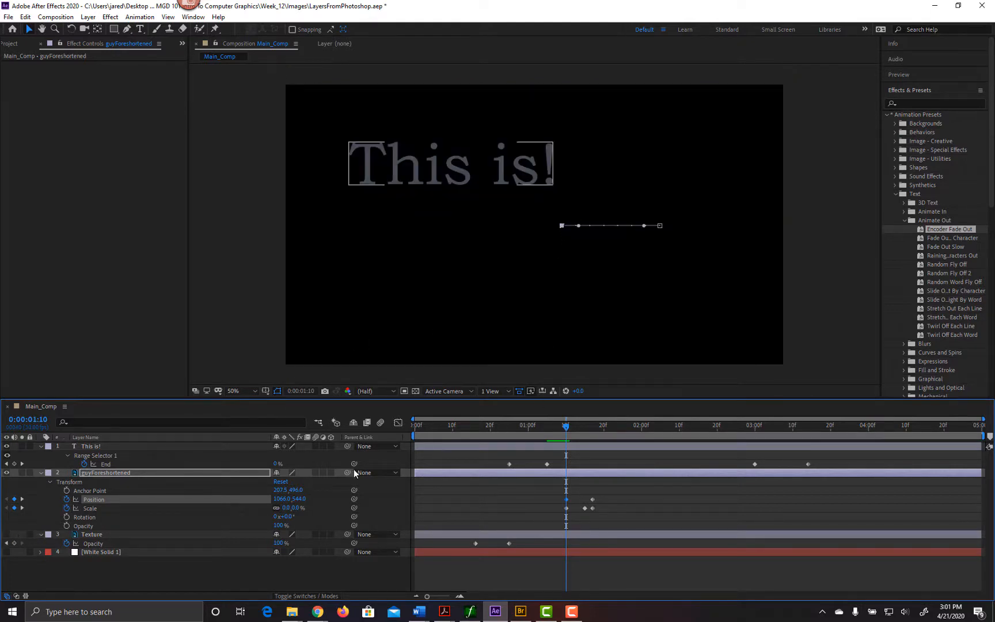
left_click_drag(282, 498, 95, 511)
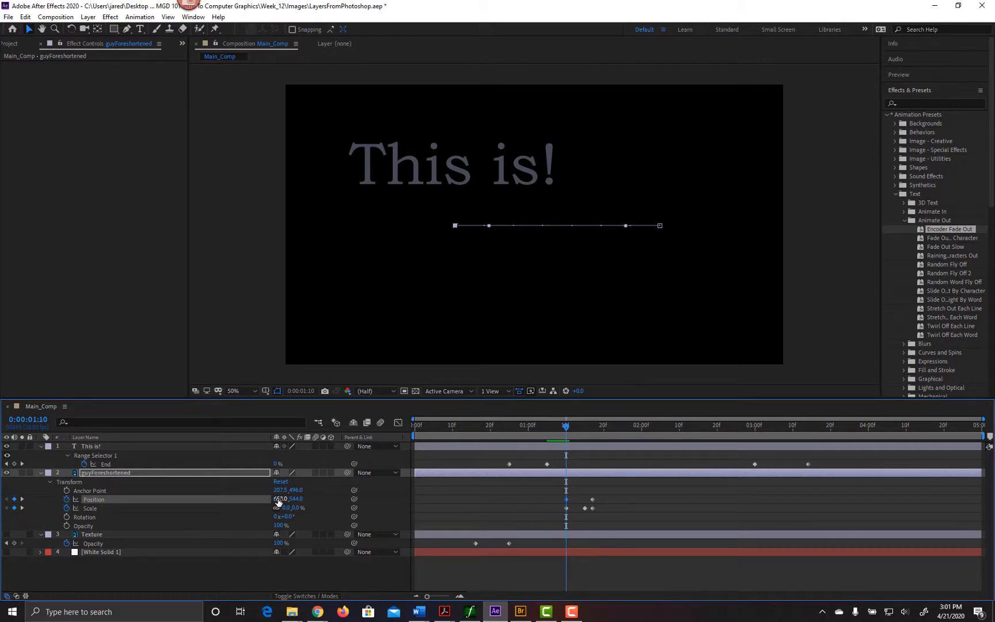
left_click_drag(278, 500, 355, 488)
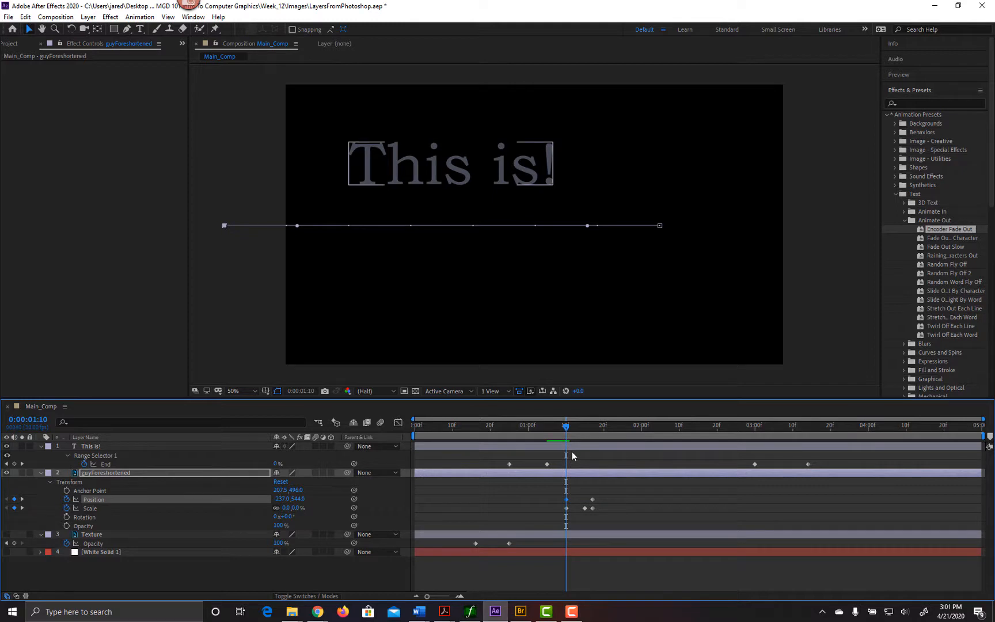
- Preview guyForeshortened's slide-in from the beginning of the timeline
left_click_drag(566, 426, 414, 429)
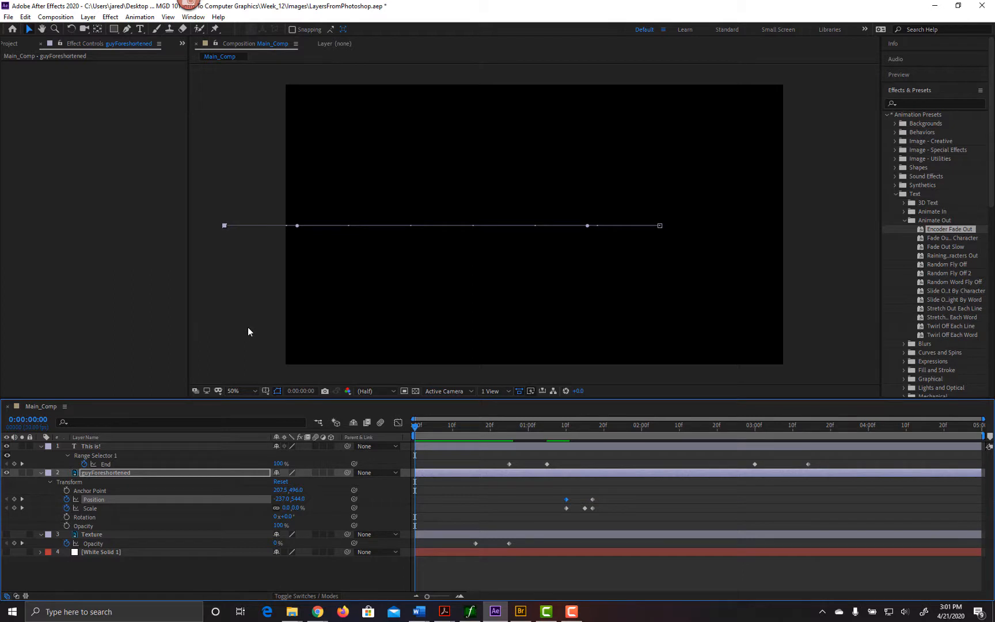
key("space")
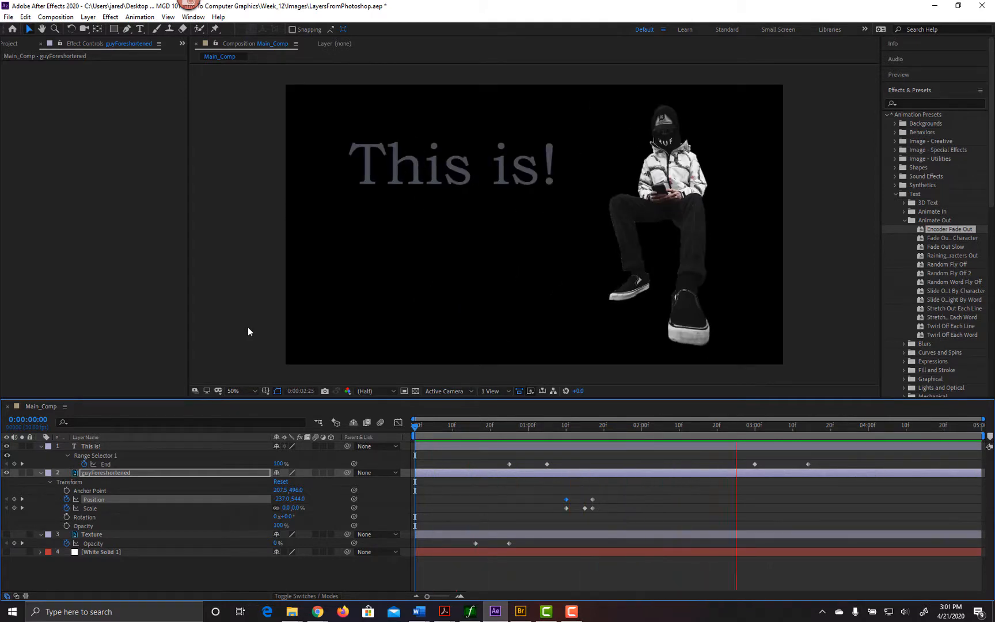
key("space")
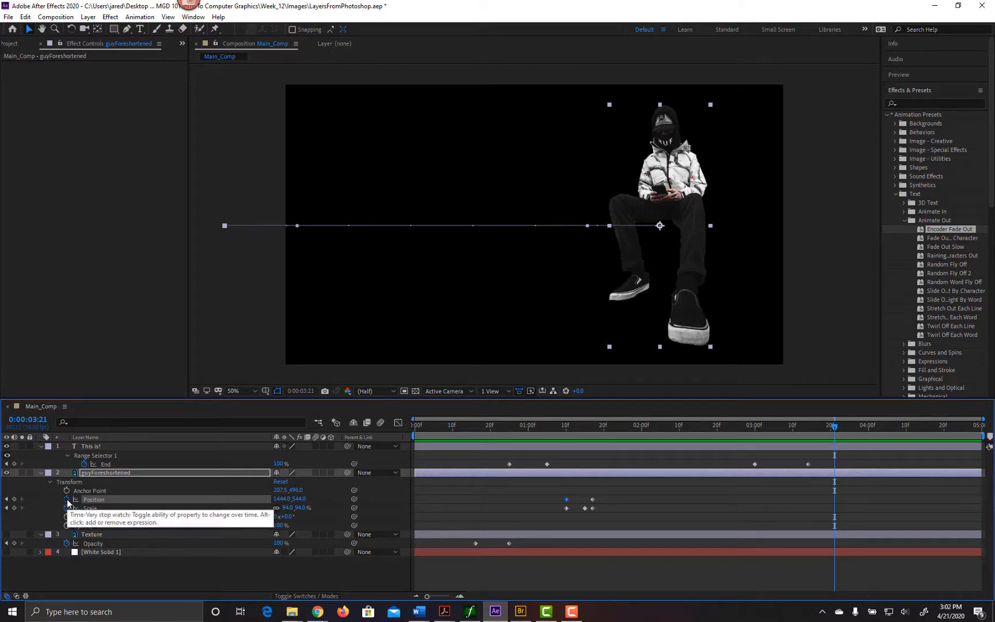
- Remove guyForeshortened's Position animation with the current time at 0:00:01:26, and show the Texture layer again
mouse_move(607, 429)
left_mouse_down()
mouse_move(581, 429)
mouse_move(626, 428)
left_mouse_up()
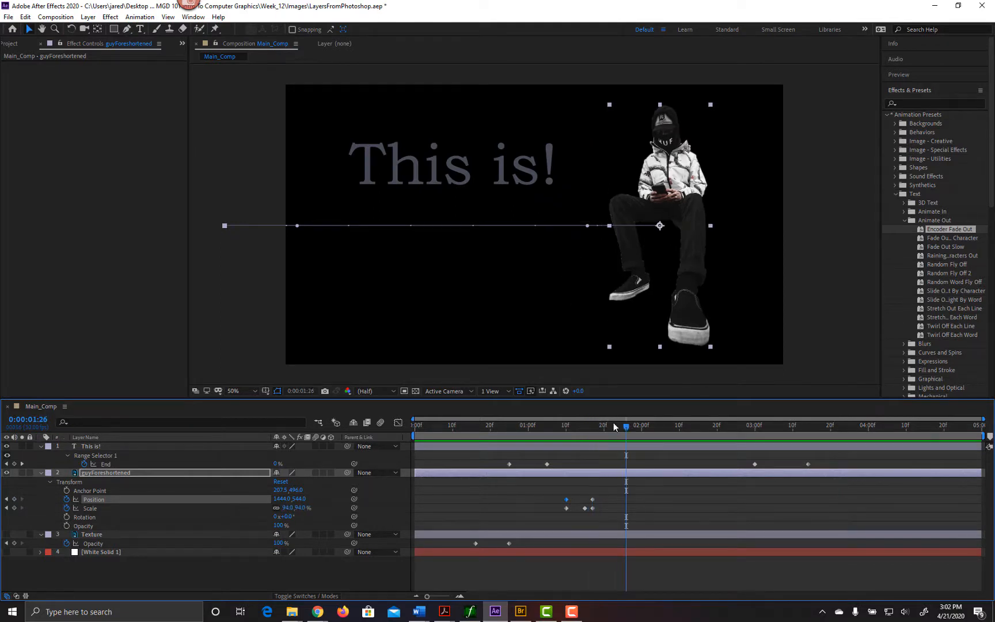
left_click(67, 499)
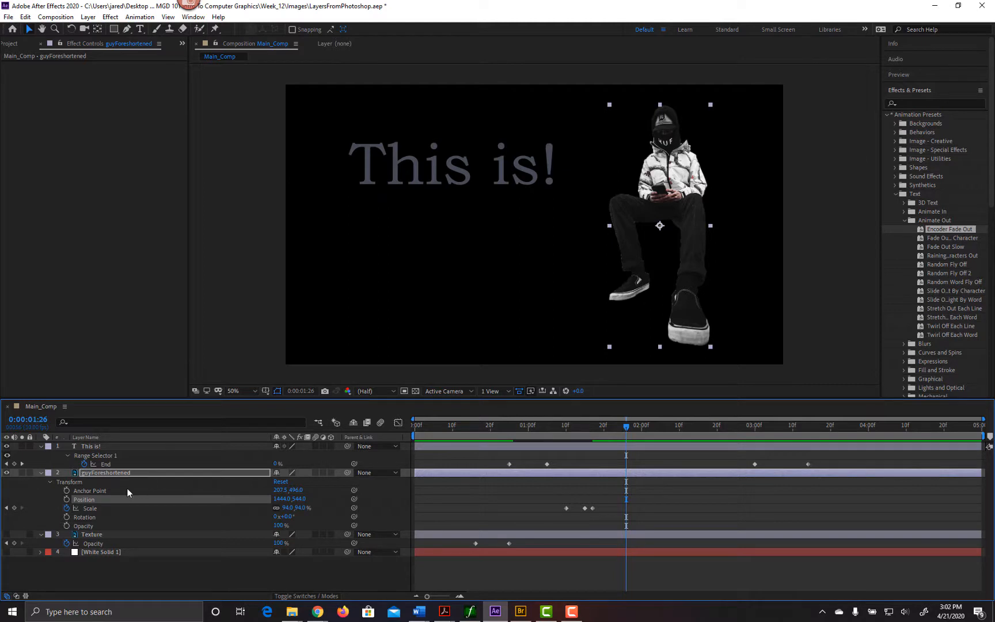
left_click(6, 535)
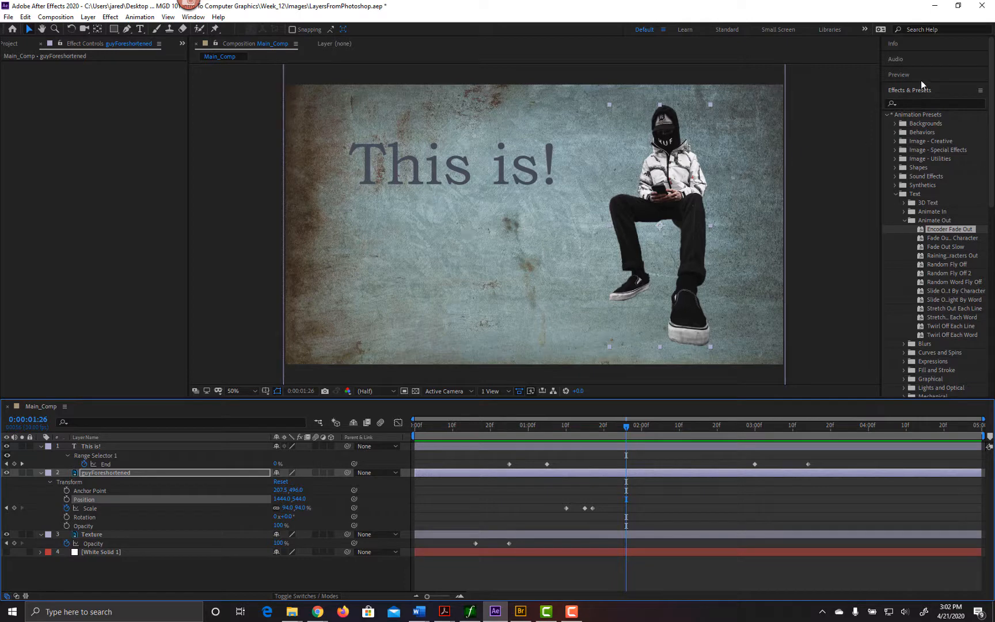
- Apply the Night Vision preset from the Image - Special Effects animation presets to guyForeshortened
left_click(886, 114)
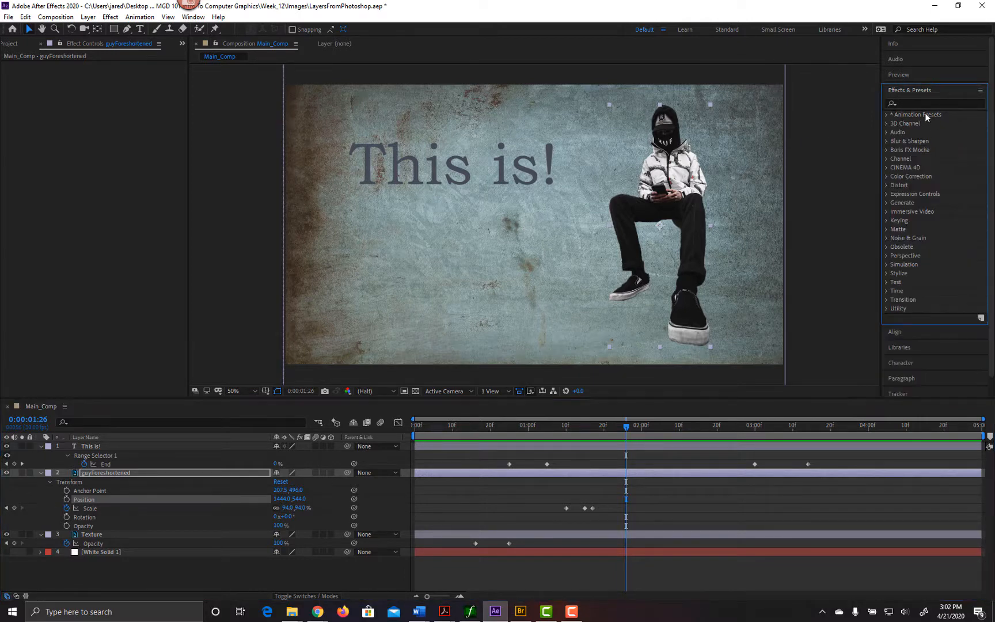
left_click(885, 114)
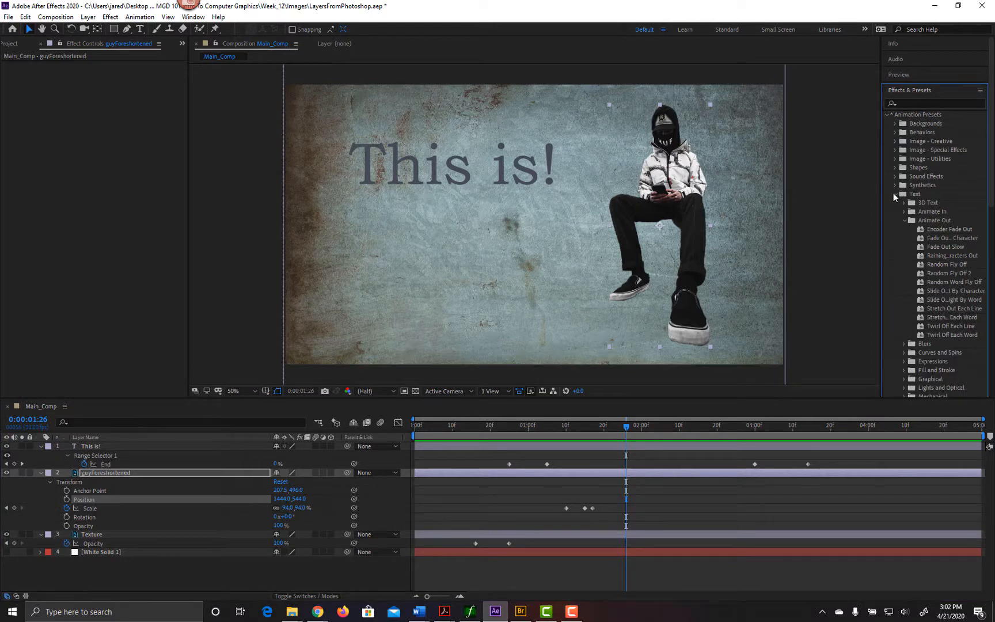
left_click(893, 193)
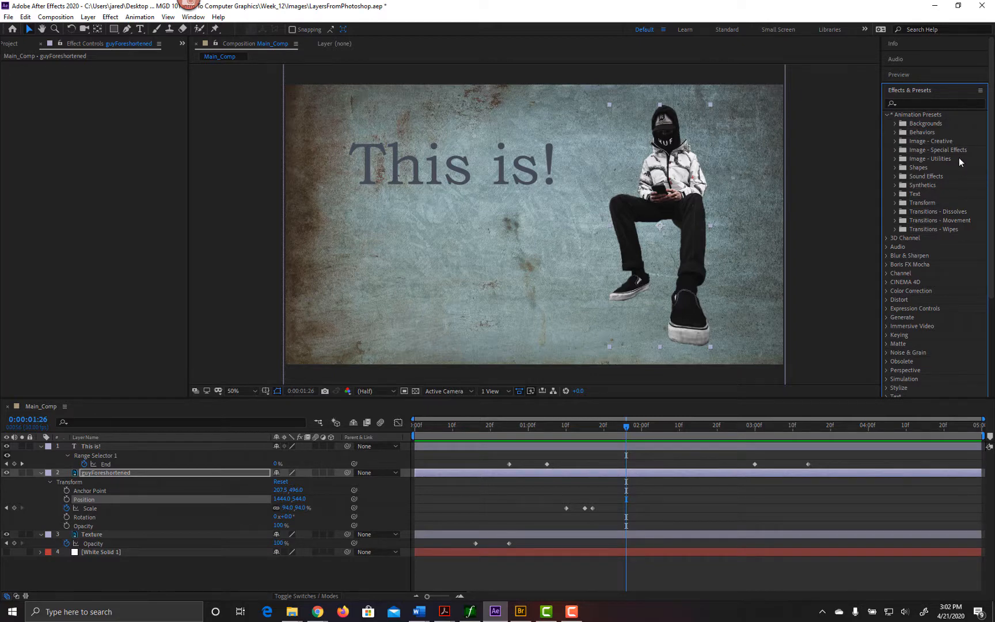
left_click(895, 150)
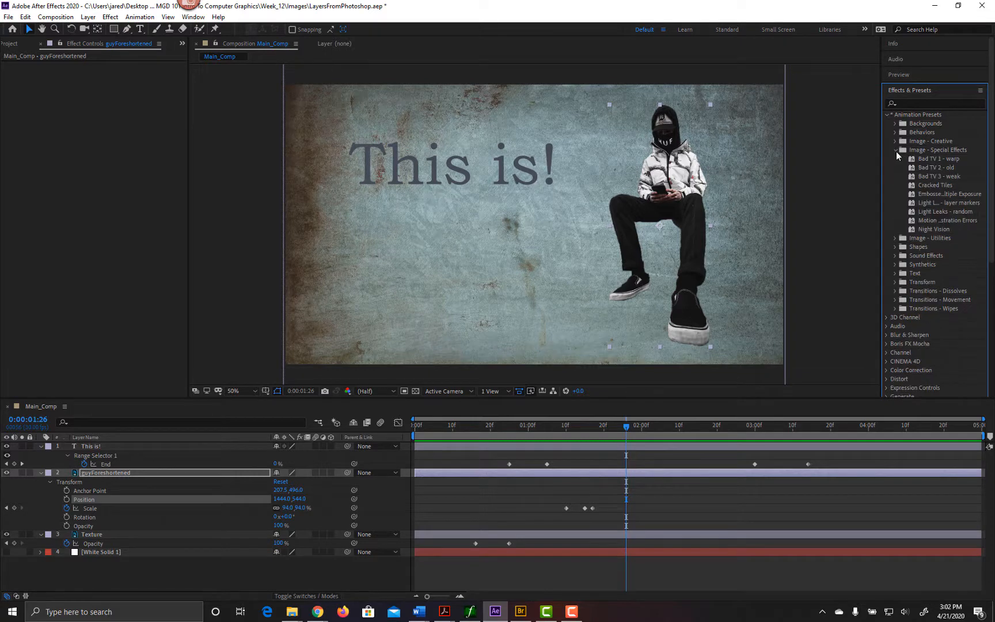
double_click(924, 230)
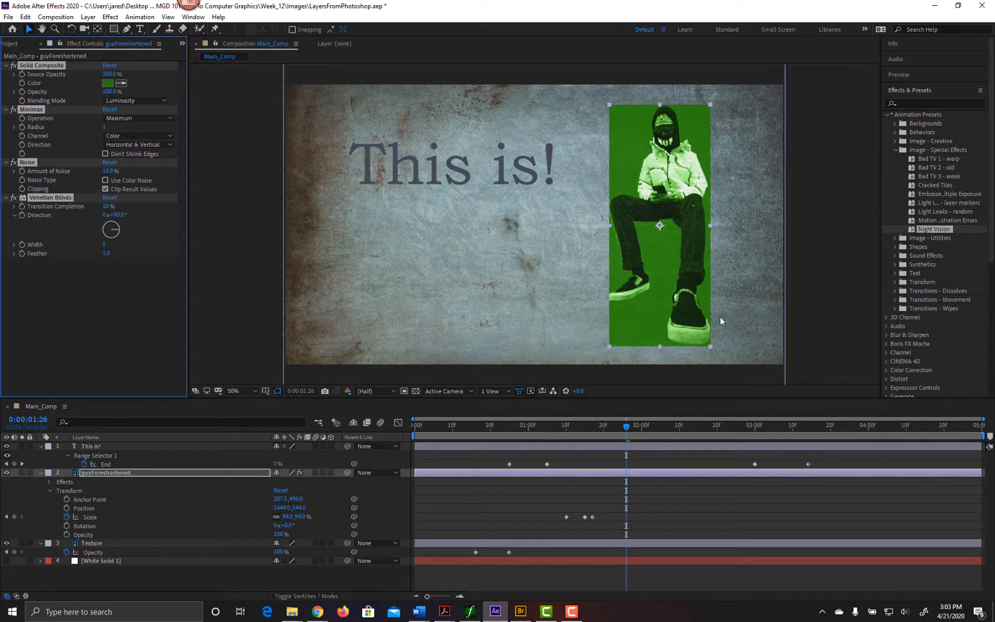
- Deselect all layers and preview the composition with the Night Vision effect on guyForeshortened
left_click(276, 587)
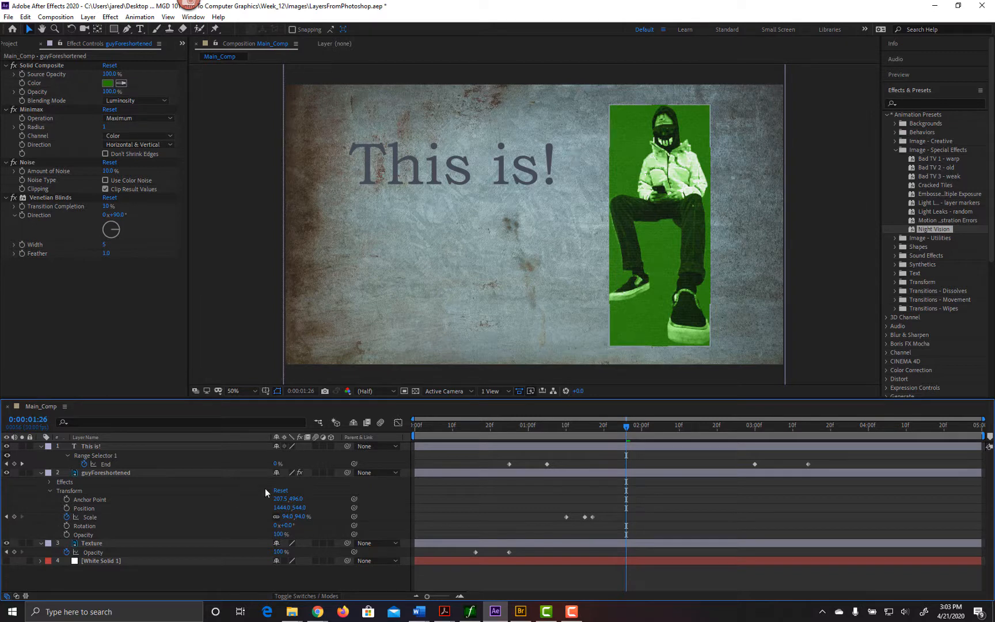
key("space")
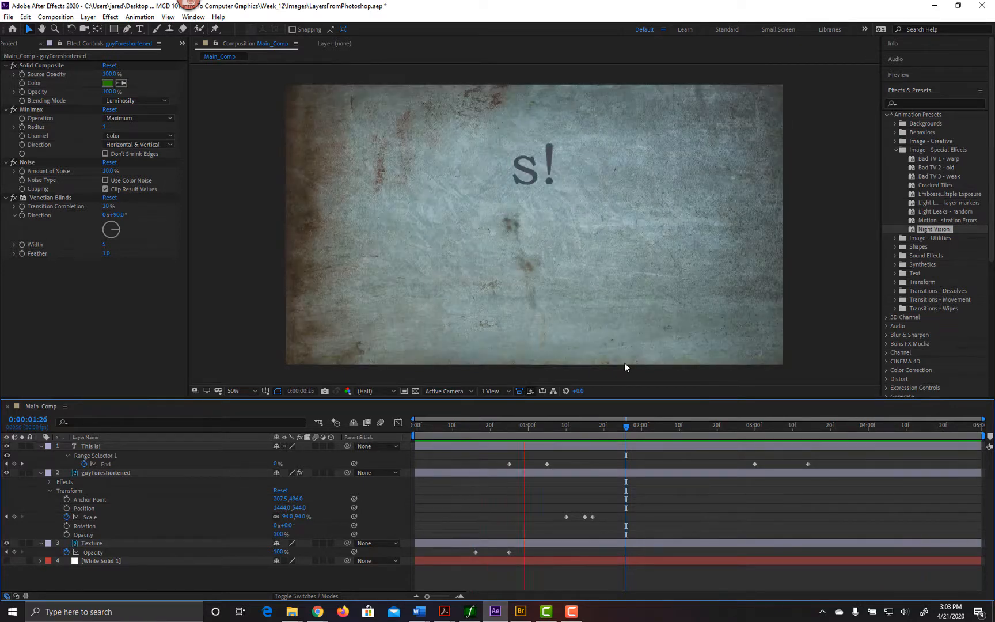
key("space")
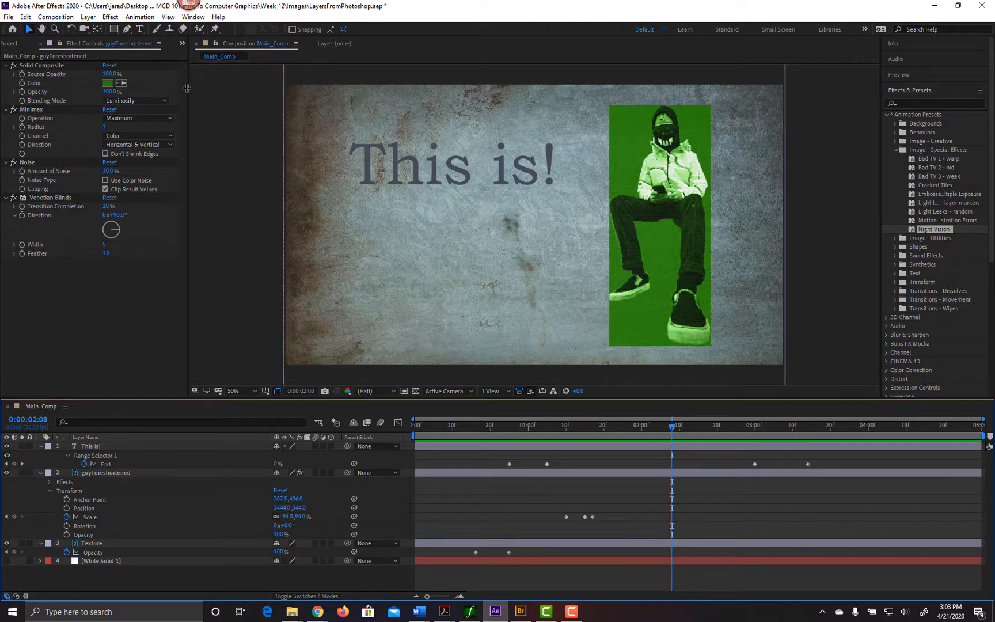
left_click(127, 31)
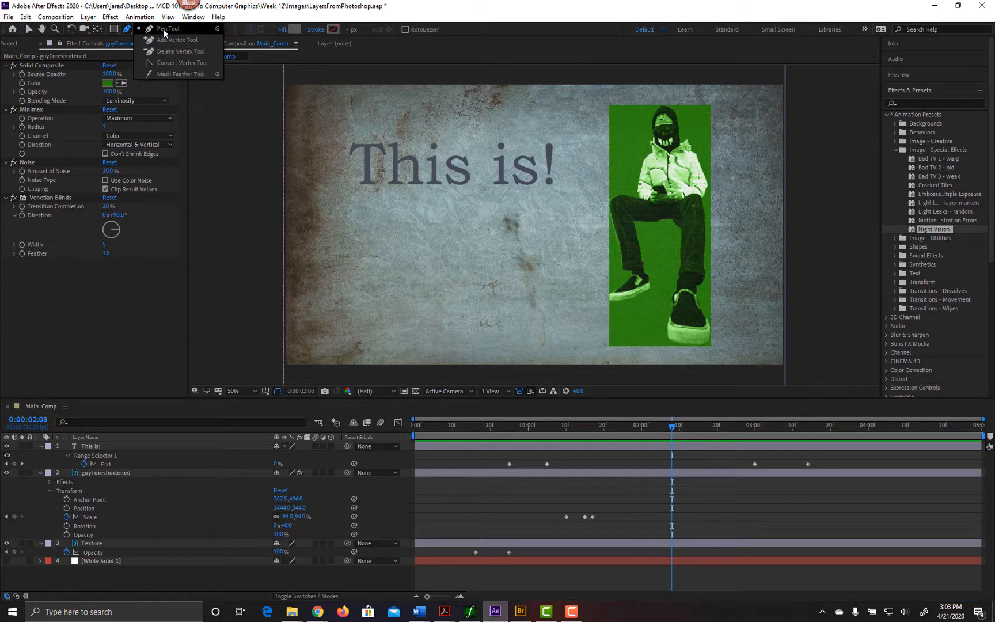
left_click(165, 33)
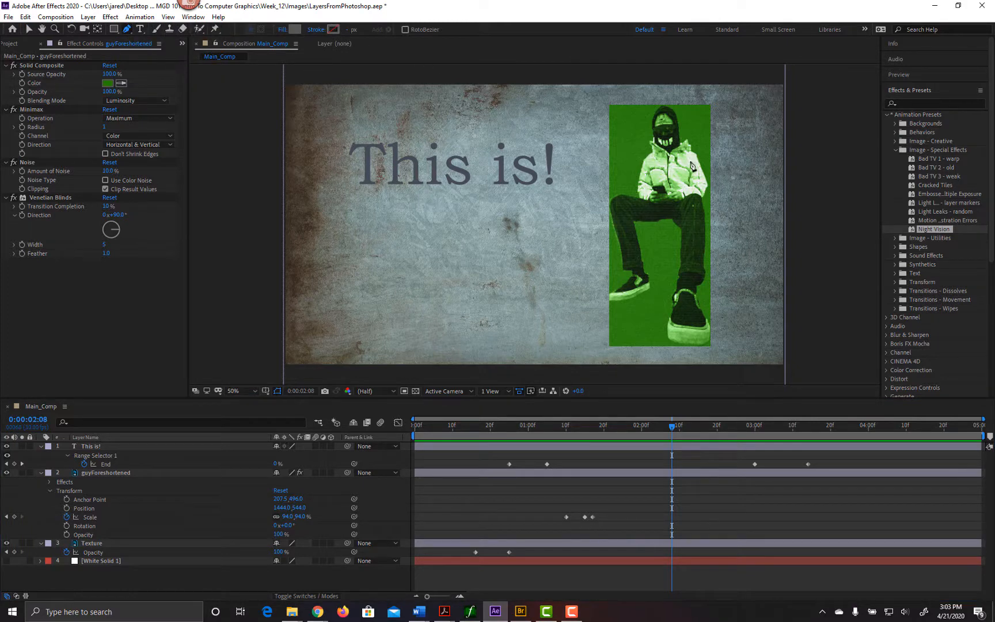
left_click(664, 108)
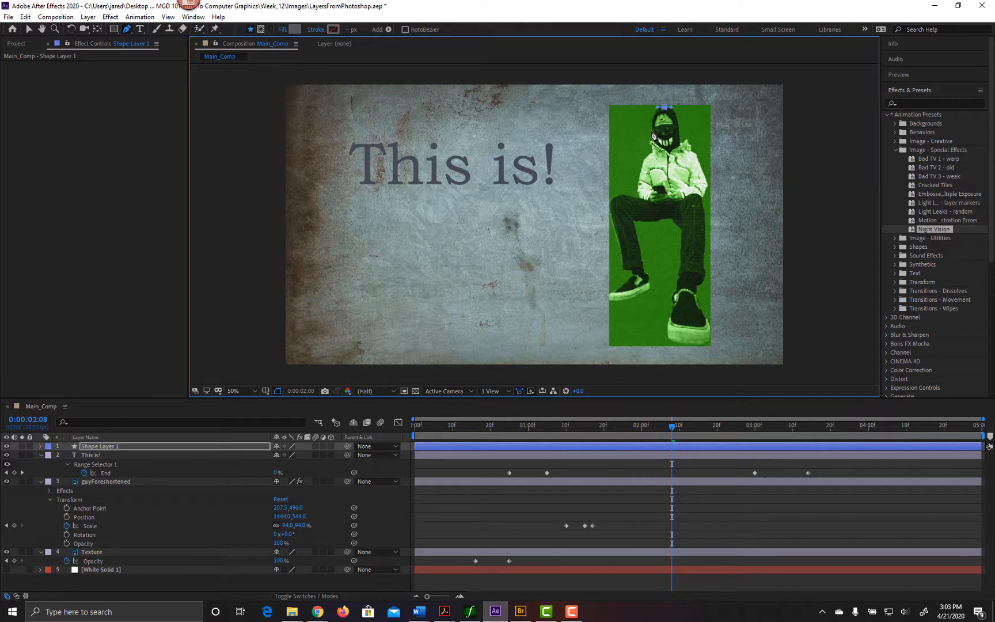
left_click_drag(651, 132, 650, 154)
left_click(636, 200)
key("ctrl+z")
key("ctrl+z")
key("ctrl+z")
key("ctrl+z")
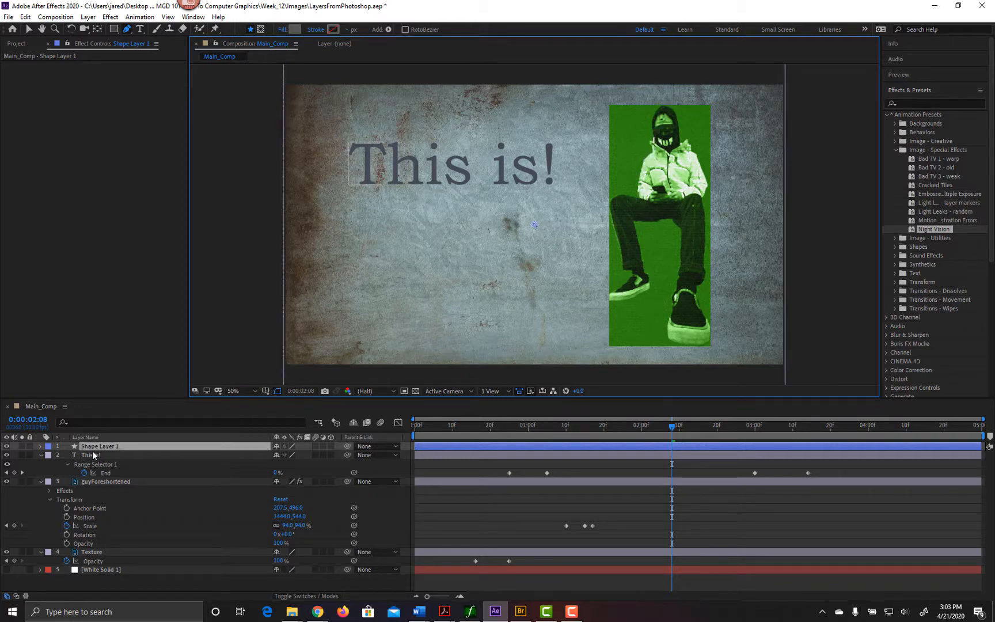
key("ctrl+z")
key("ctrl+z")
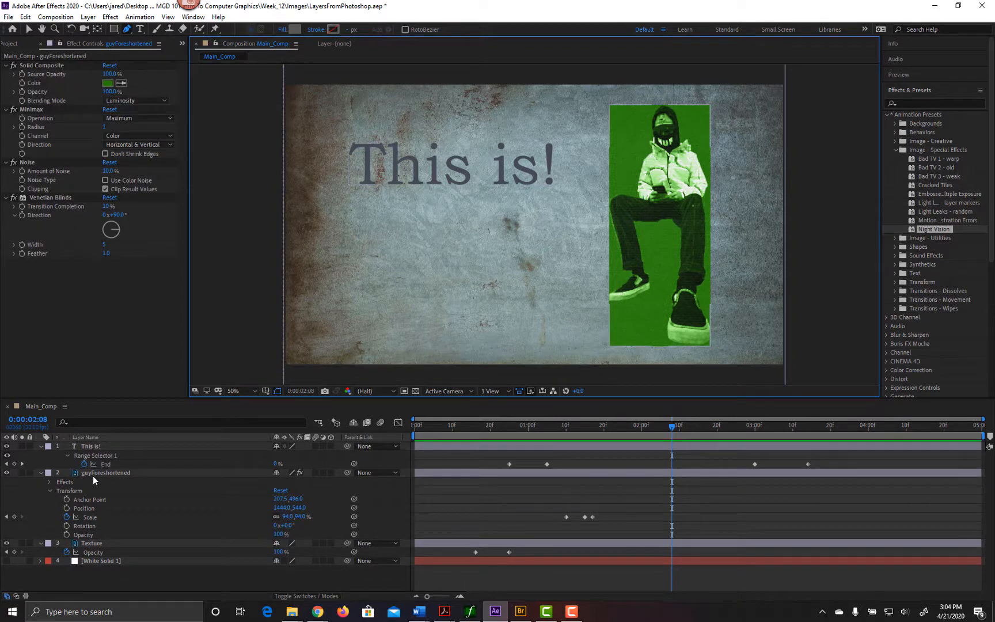
- Trace a closed, curved mask around the seated figure on the guyForeshortened layer with the Pen tool
left_click(137, 473)
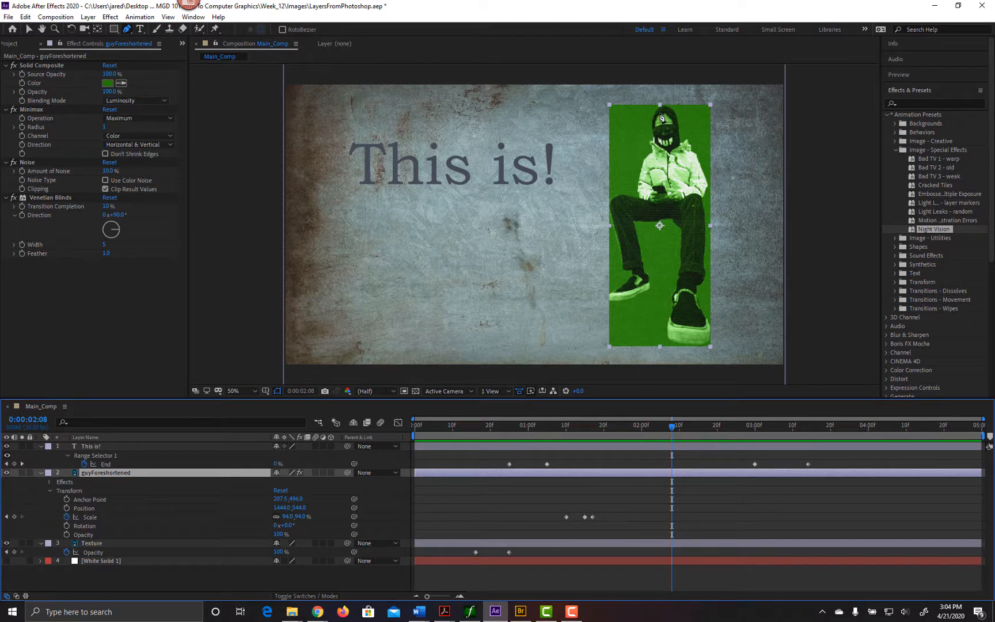
left_click_drag(651, 111, 651, 215)
left_click(608, 297)
left_click(647, 285)
left_click_drag(672, 219, 713, 327)
left_click_drag(707, 293, 703, 166)
left_click_drag(693, 145, 643, 122)
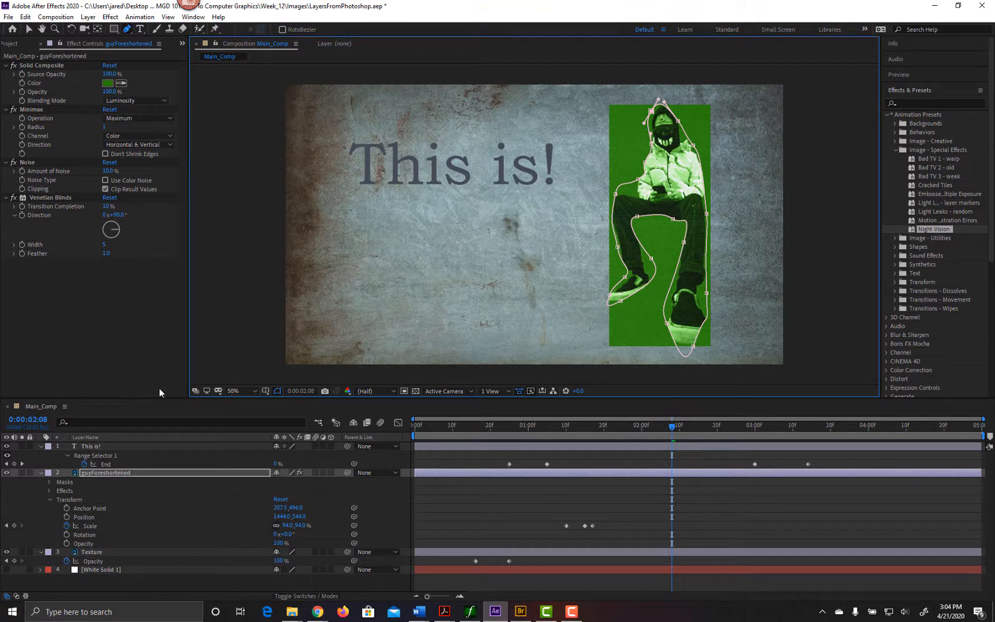
- Set the mode of guyForeshortened's Mask 1 to Subtract
left_click(49, 482)
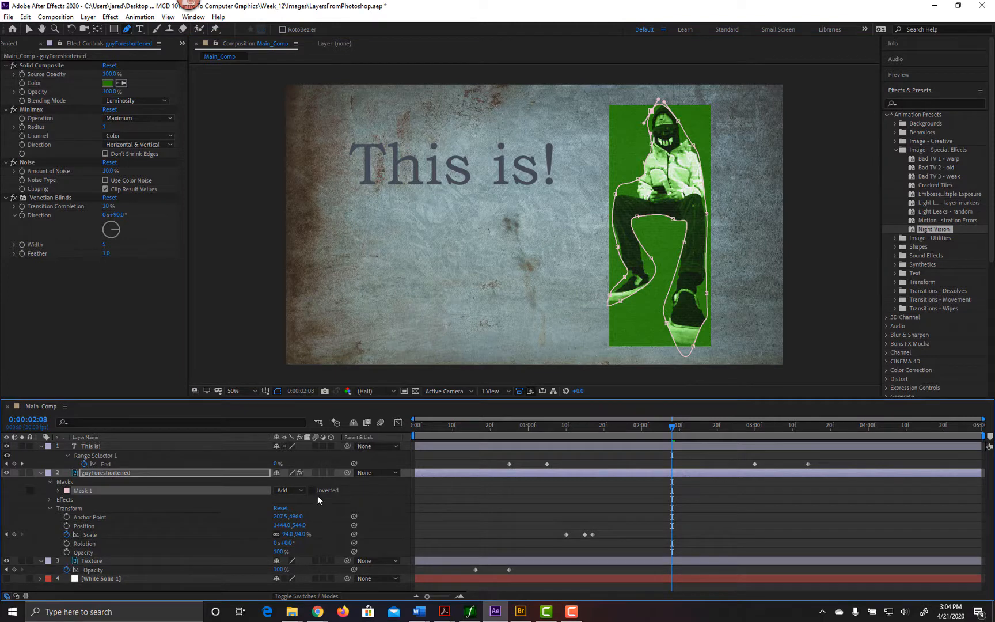
left_click(302, 490)
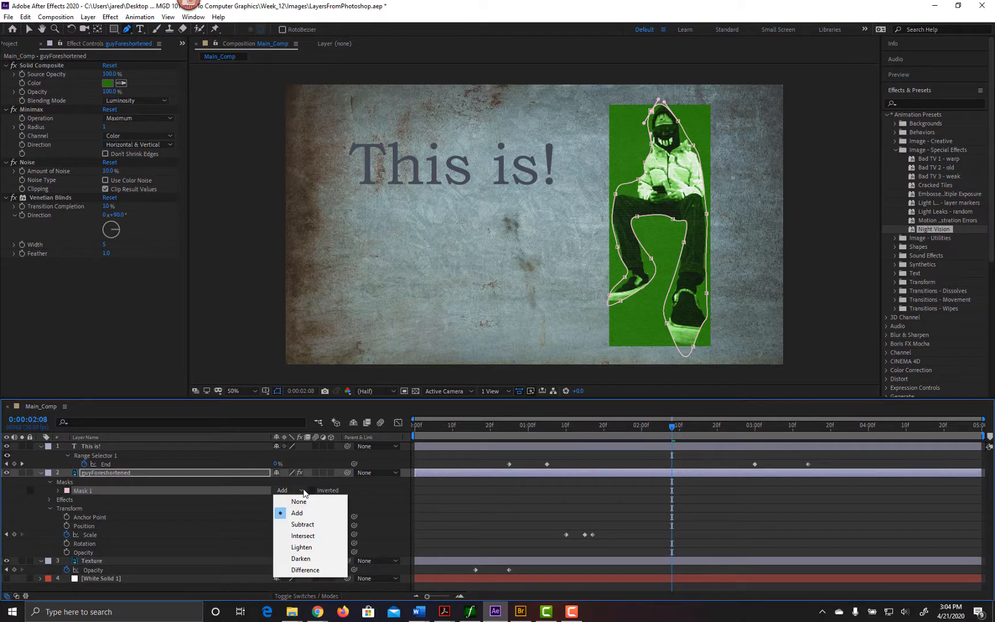
left_click(302, 524)
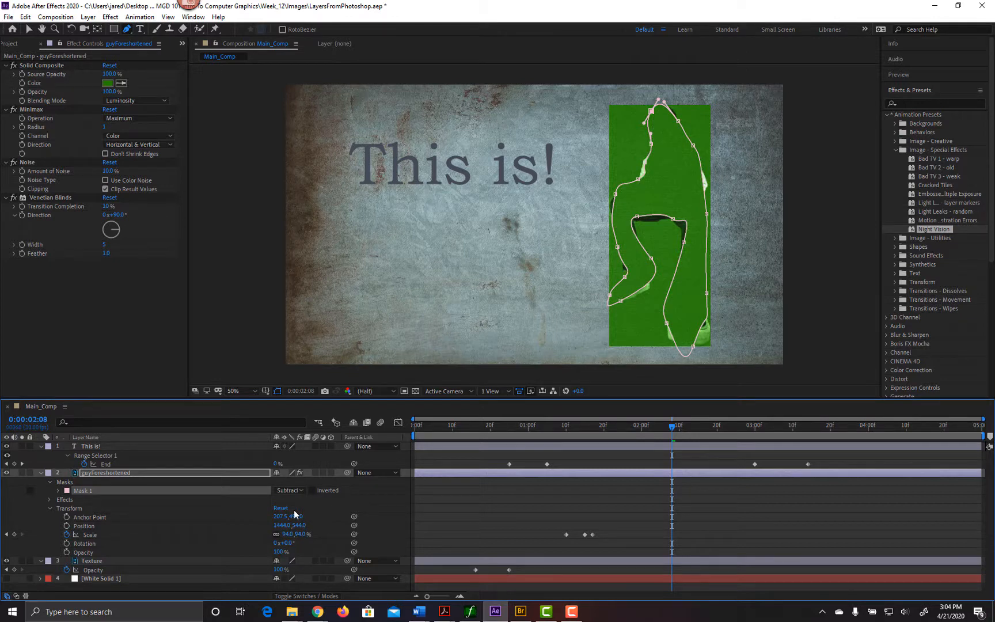
- Delete the mask from the guyForeshortened layer
left_click(304, 489)
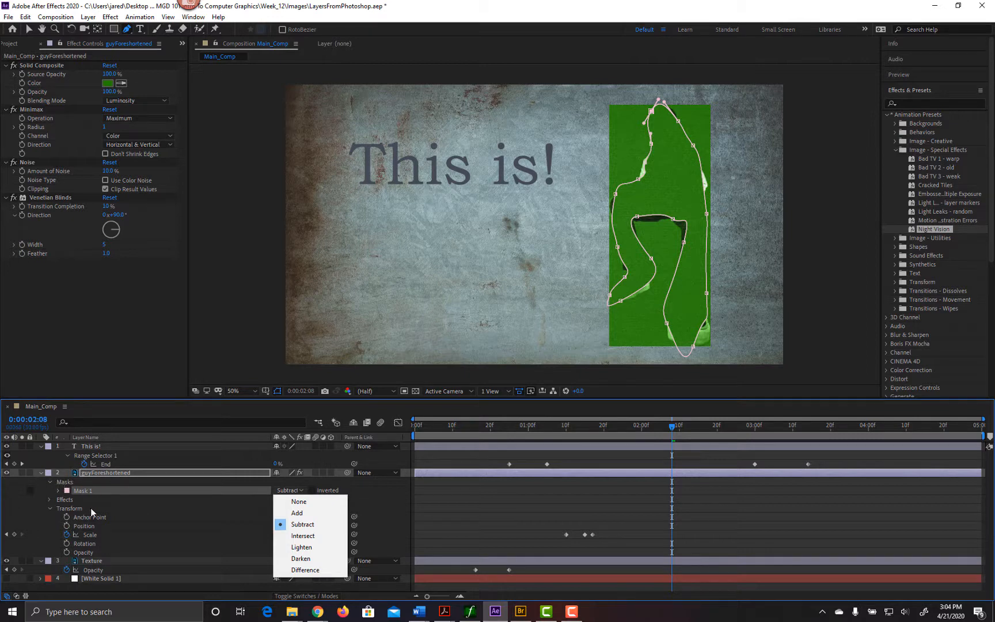
left_click(66, 482)
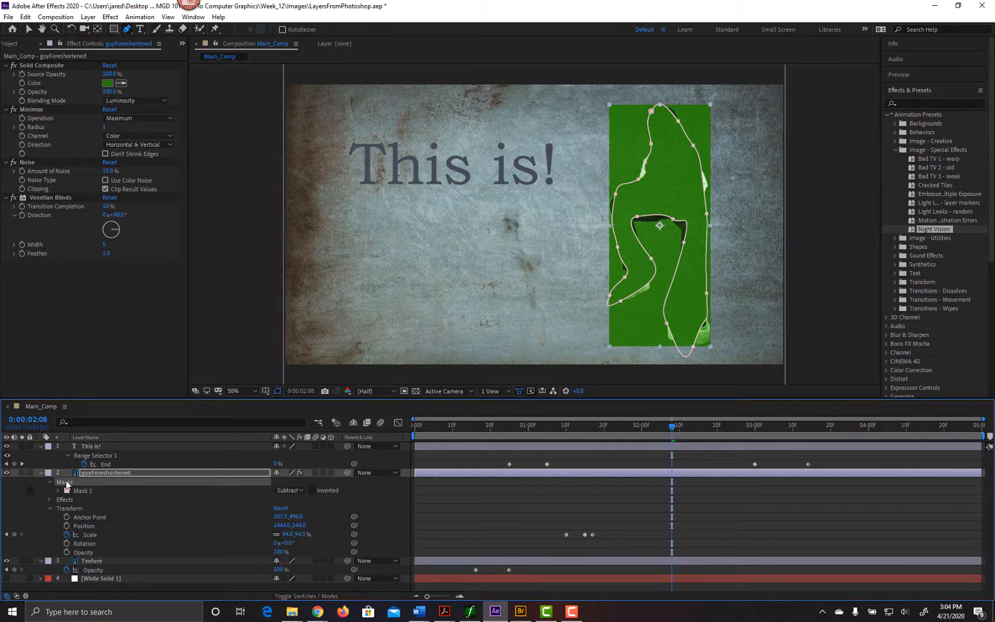
key("Delete")
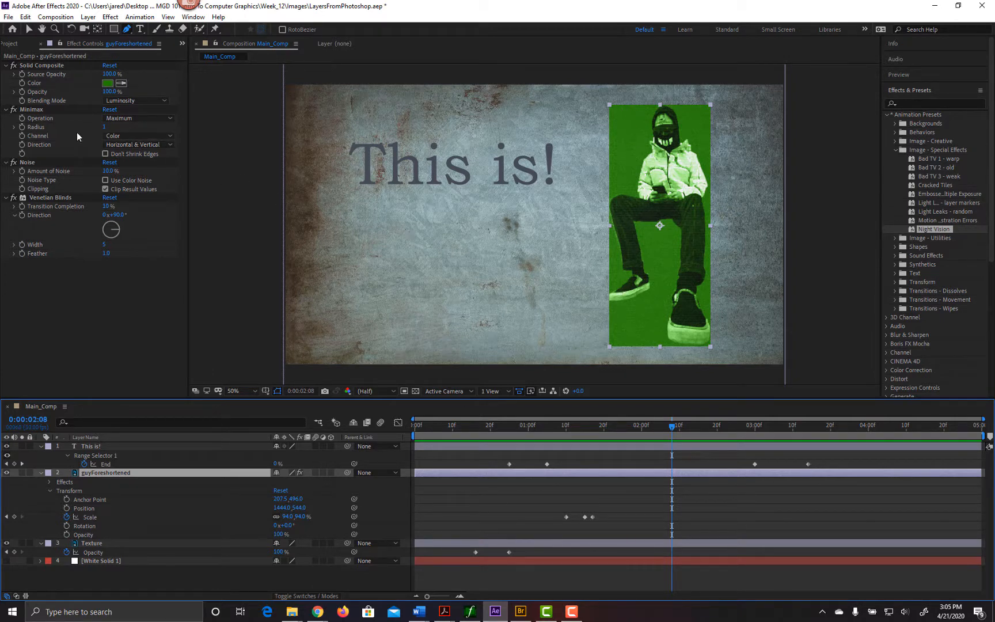
- Delete the Solid Composite, Minimax, Noise and Venetian Blinds effects from guyForeshortened
left_click(50, 64)
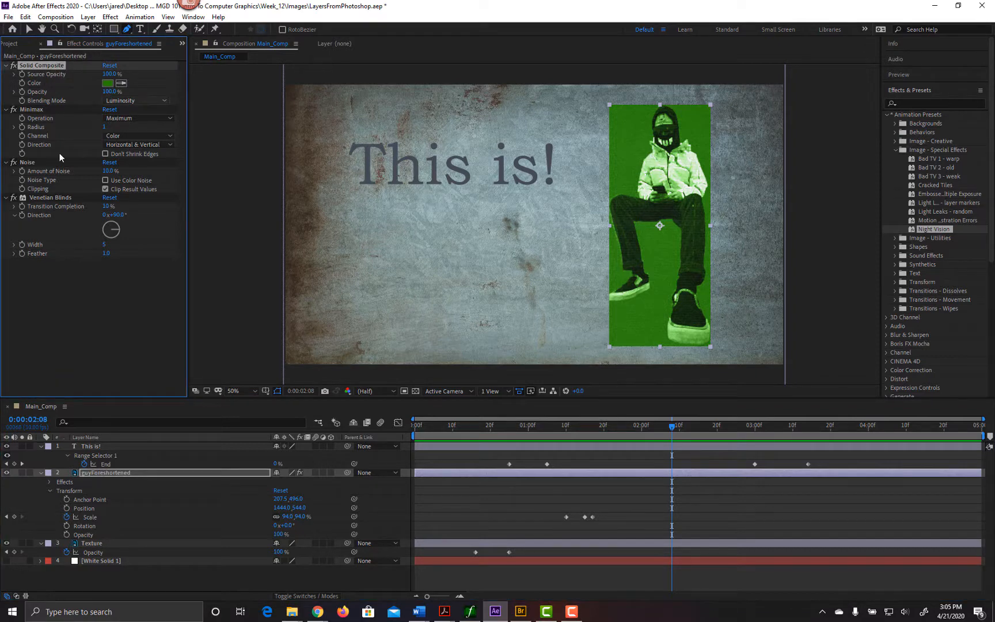
left_click(13, 44)
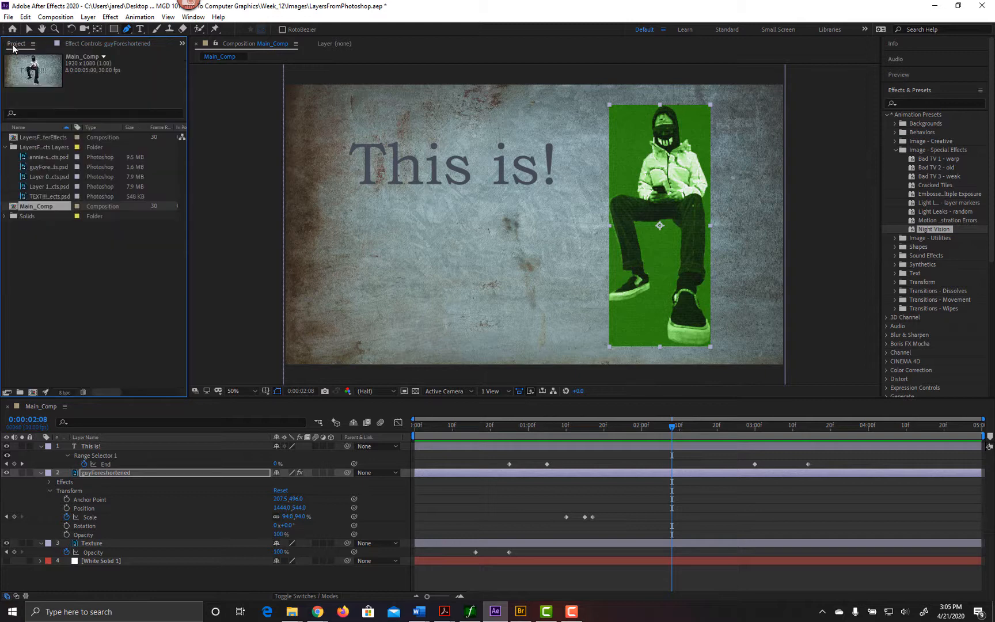
left_click(69, 43)
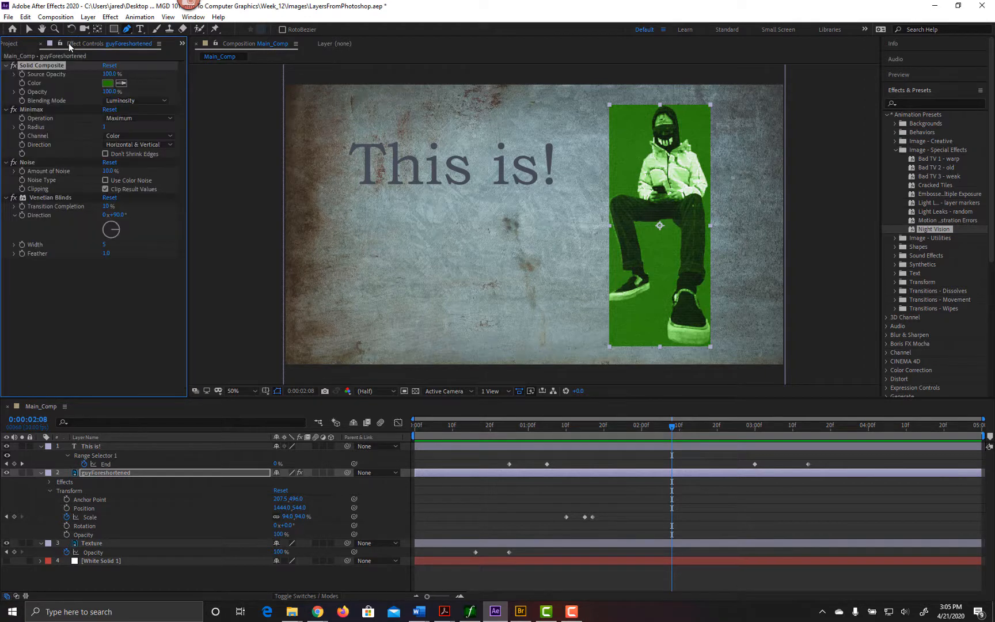
key("Delete")
left_click(44, 68)
key("Delete")
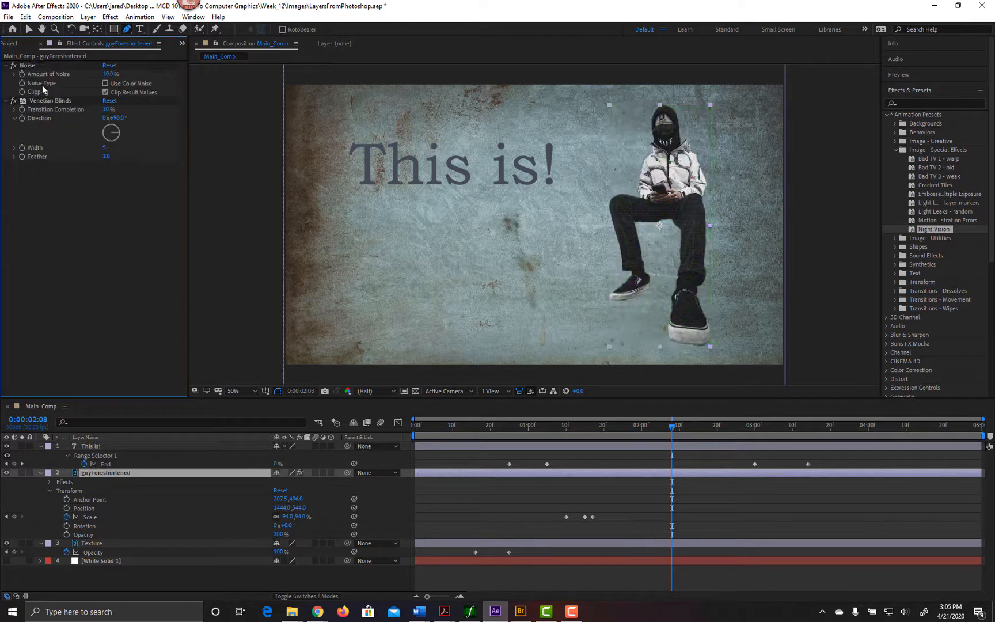
left_click(47, 66)
key("Delete")
left_click(51, 64)
key("Delete")
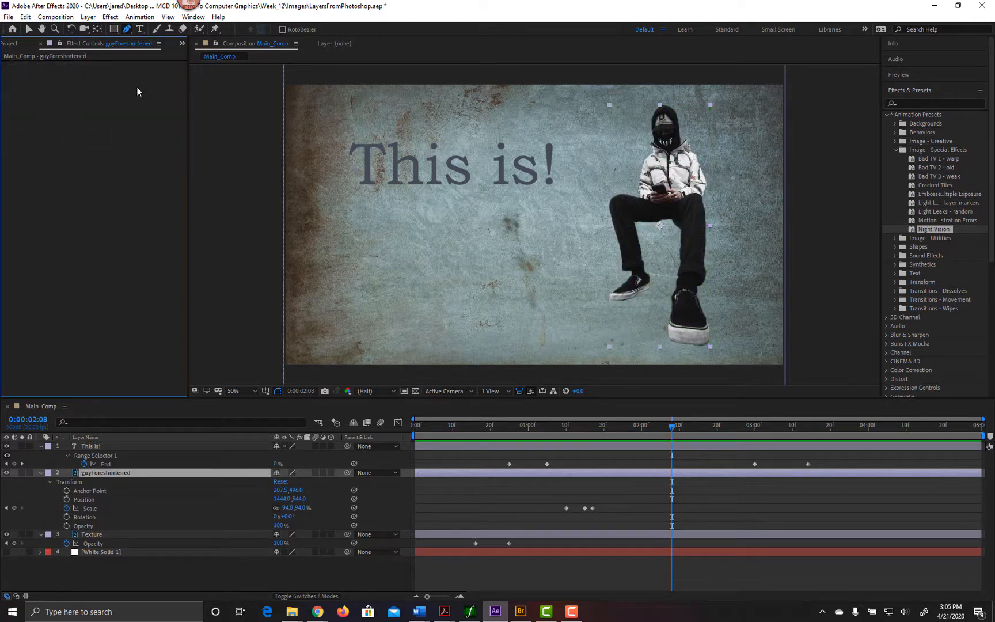
- Undo the deletion of Venetian Blinds and preview the composition with only that effect on guyForeshortened
key("ctrl+z")
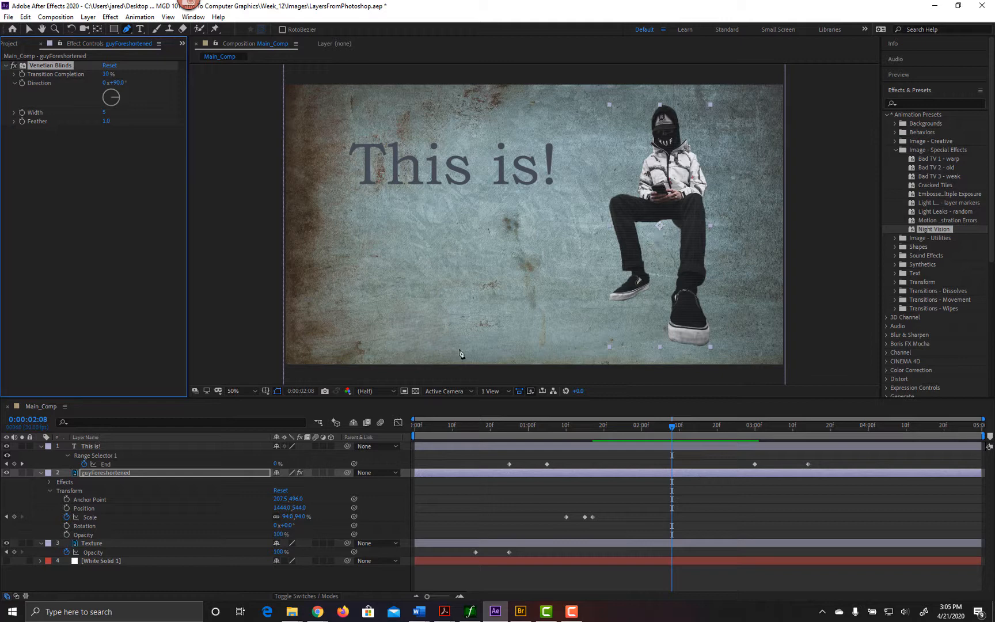
key("space")
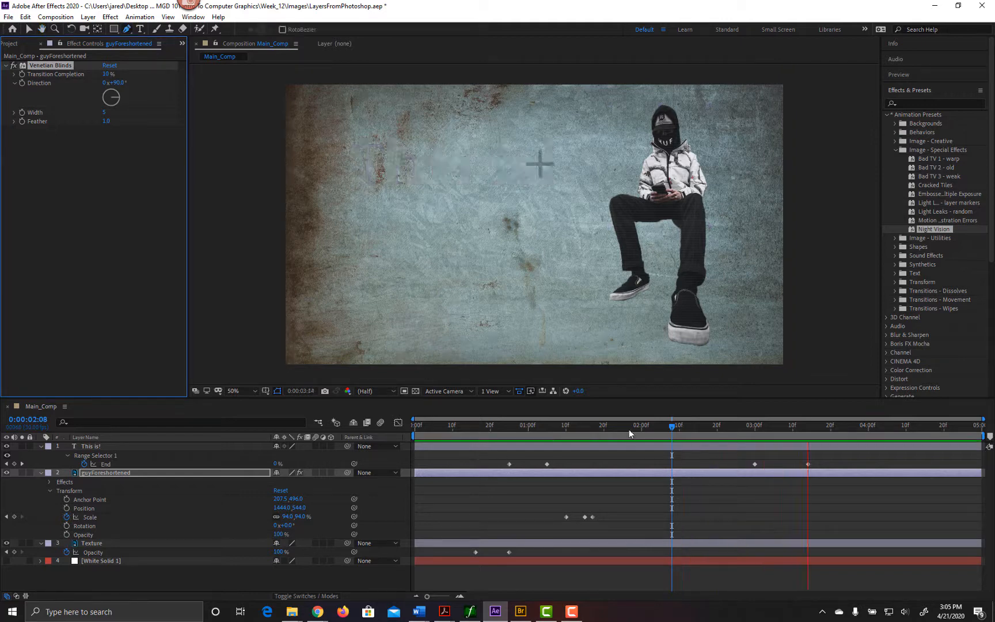
key("space")
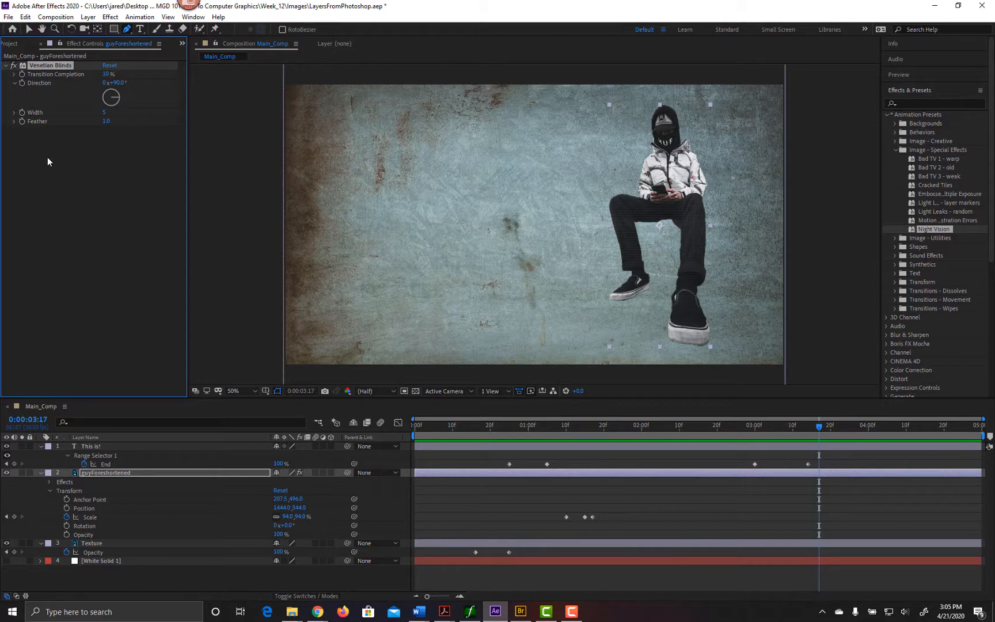
- Undo the remaining effect deletions to restore Solid Composite, Minimax and Noise on guyForeshortened
key("ctrl+z")
key("ctrl+z")
key("ctrl+z")
key("ctrl+z")
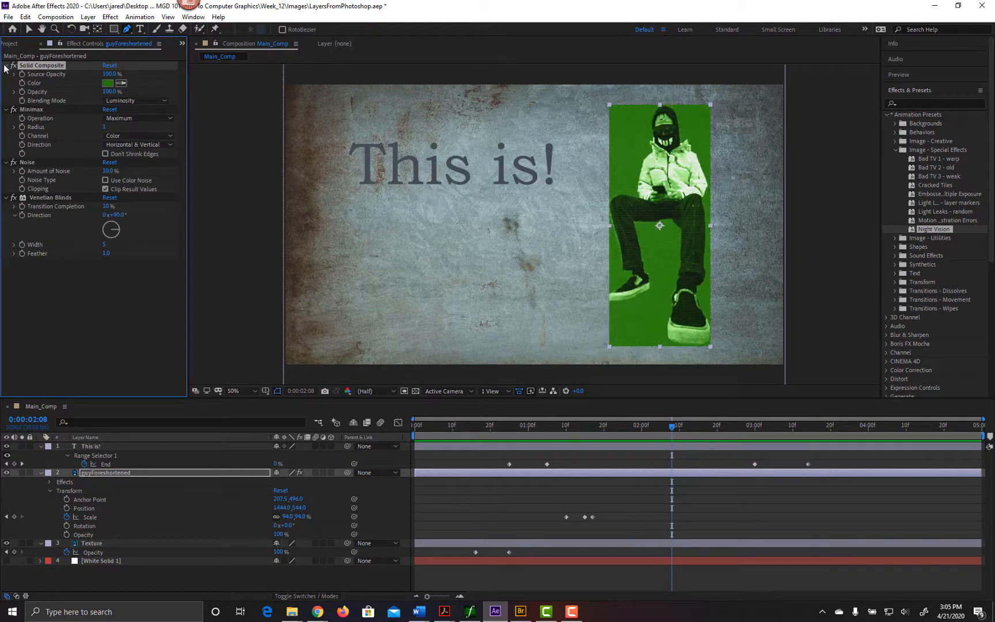
- Toggle guyForeshortened's Solid Composite and Minimax effects off and back on to compare their influence on the figure
left_click(14, 65)
left_click(13, 110)
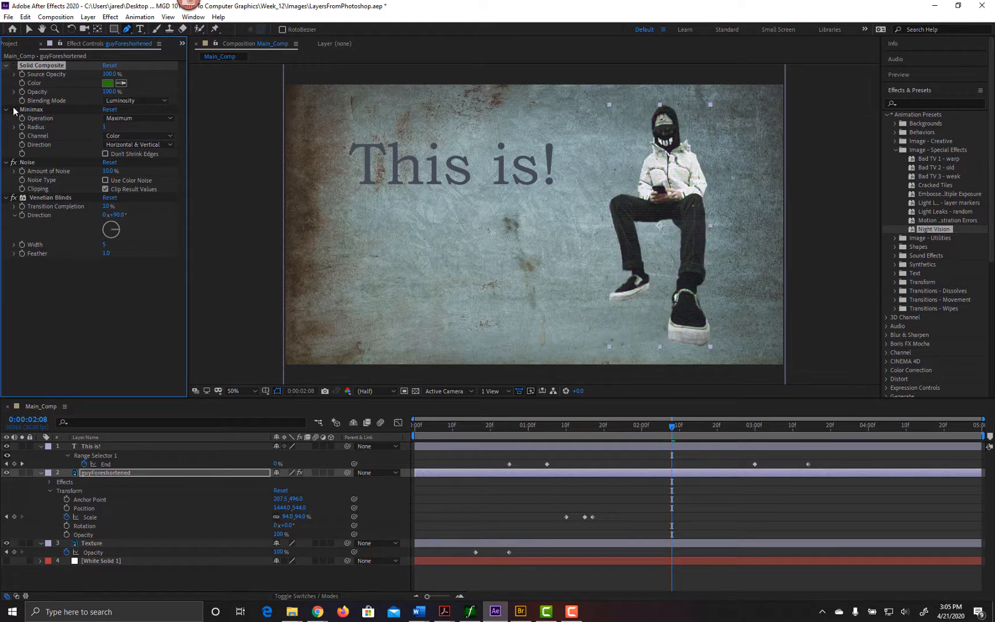
left_click(13, 110)
left_click(53, 65)
left_click(155, 102)
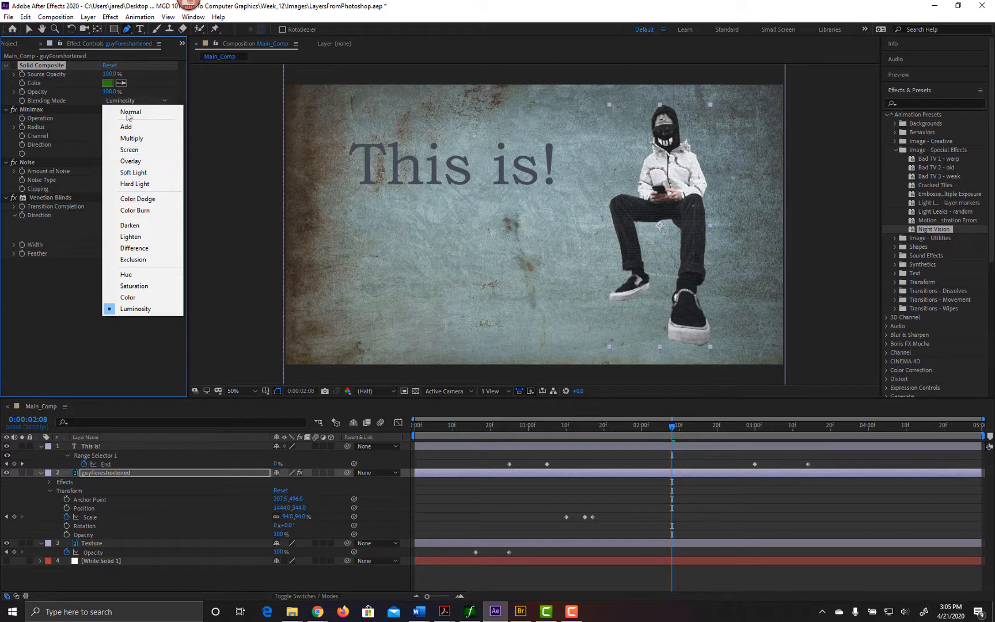
left_click(26, 79)
left_click(12, 65)
- Try Solid Composite's Color blending mode, set it to Saturation instead, and disable the effect
left_click(133, 102)
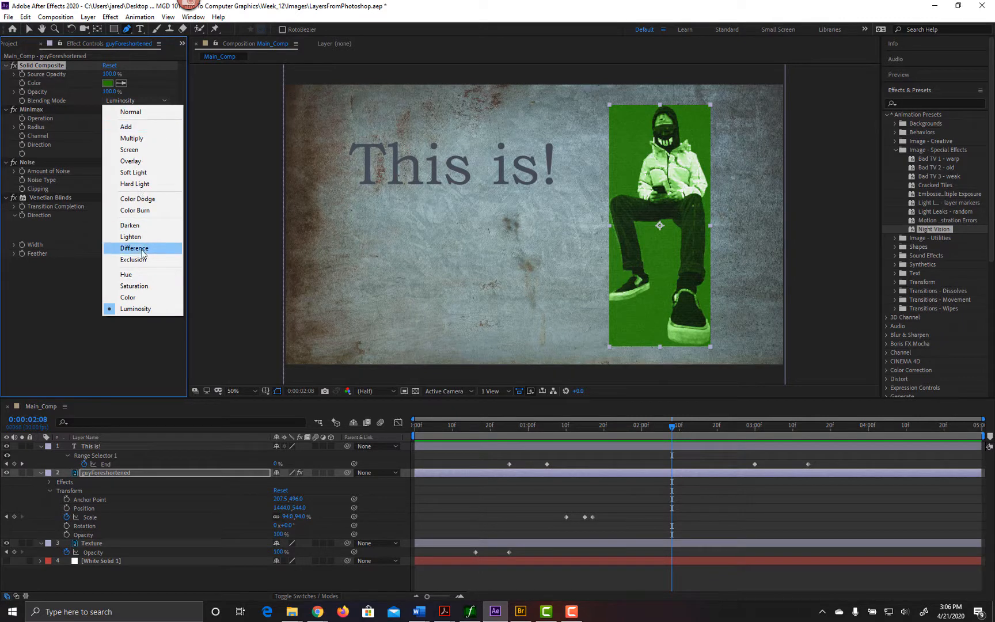
left_click(138, 296)
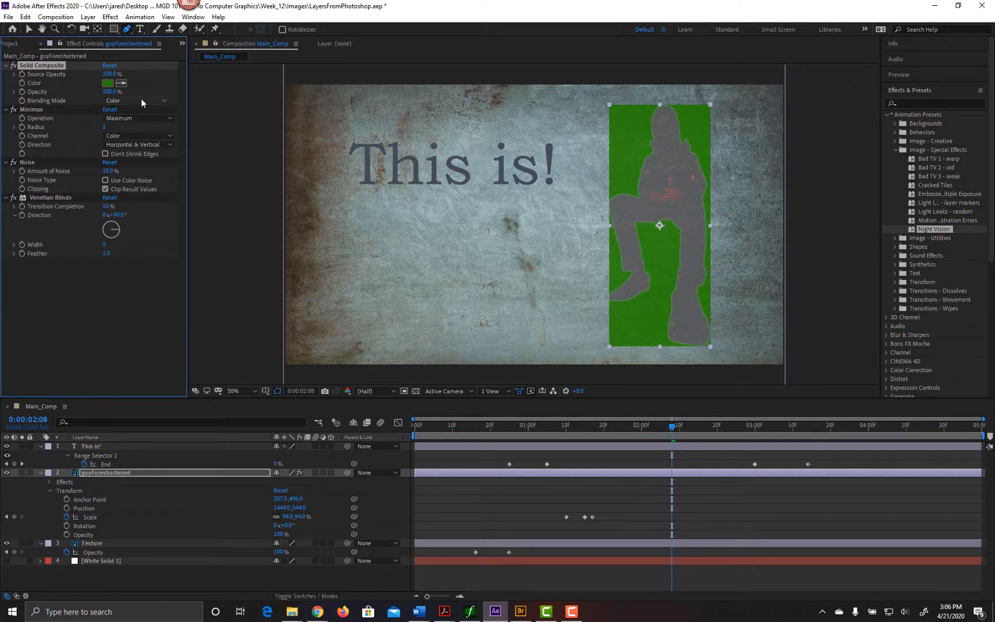
left_click(142, 102)
left_click(135, 287)
left_click(13, 65)
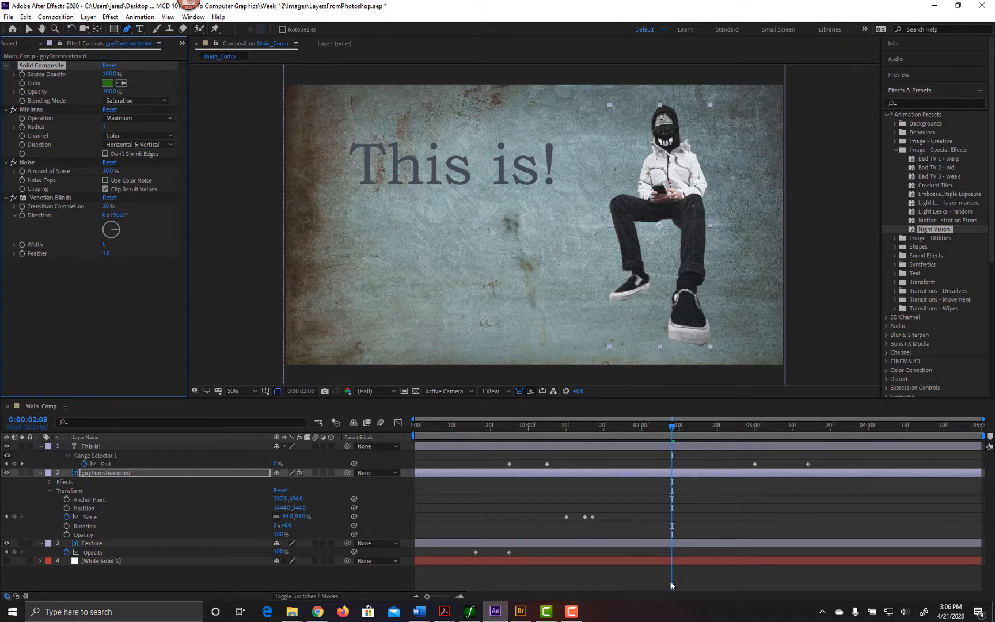
left_click(427, 597)
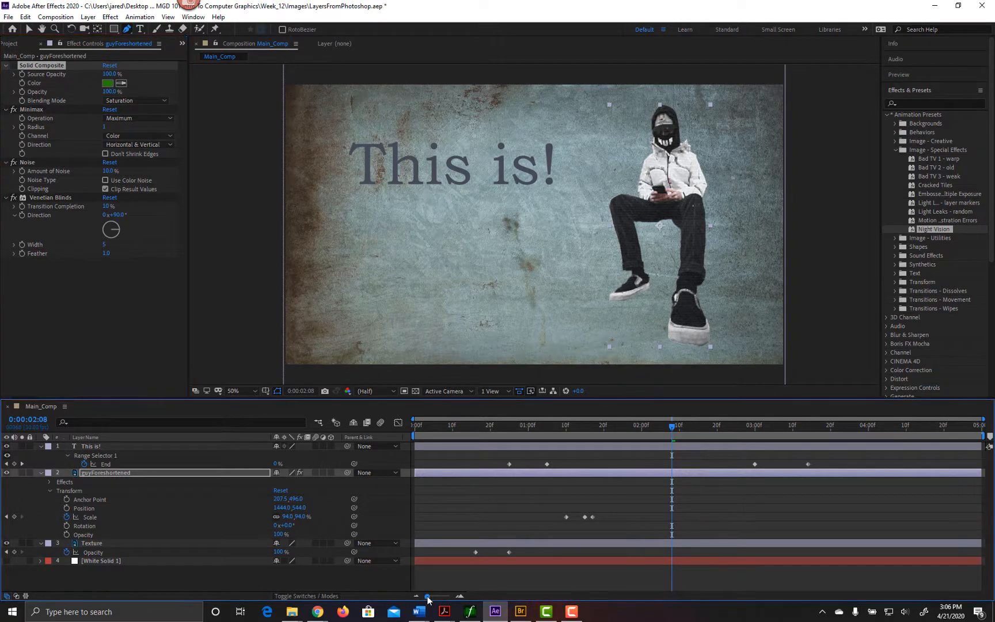
left_click_drag(427, 597, 446, 597)
left_click_drag(442, 601, 449, 597)
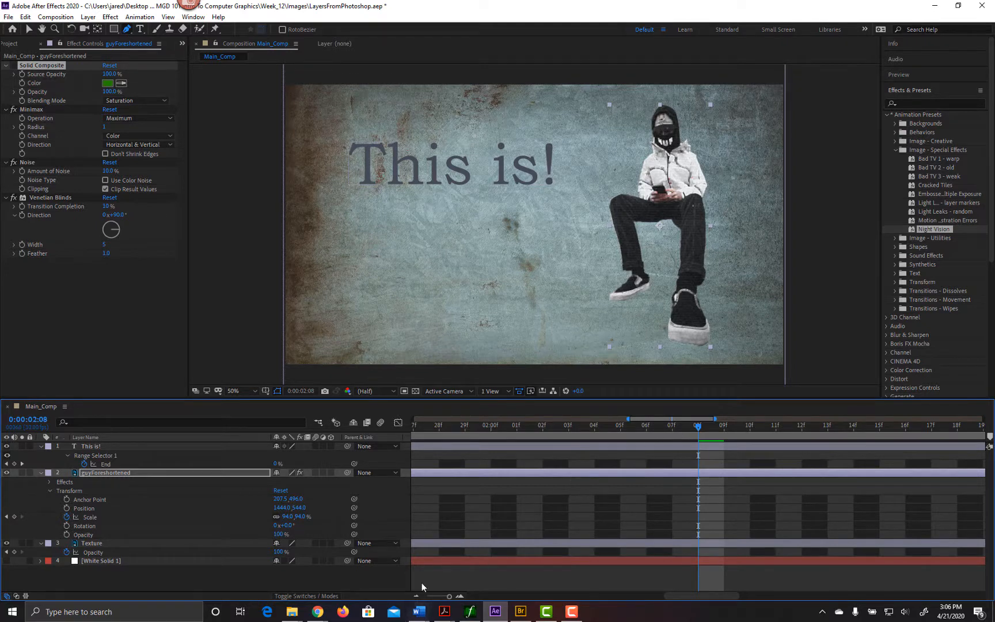
left_click_drag(449, 597, 412, 597)
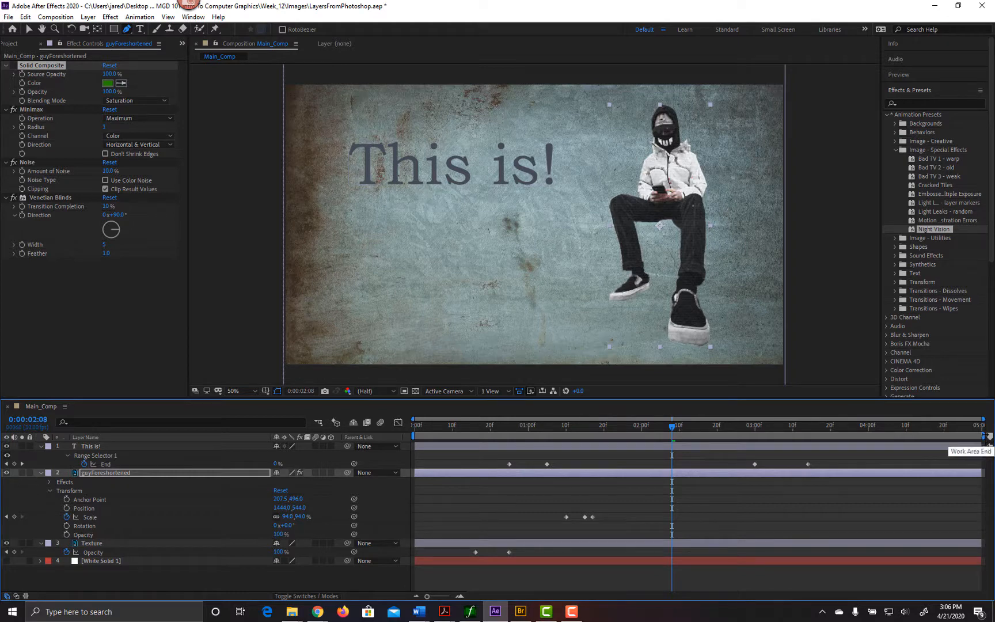
- Limit the work area to about 0:00:01:10–0:00:01:26 around guyForeshortened's Scale keyframes and preview that section from 0:00:01:10
left_click_drag(985, 436, 626, 455)
left_click_drag(413, 437, 566, 443)
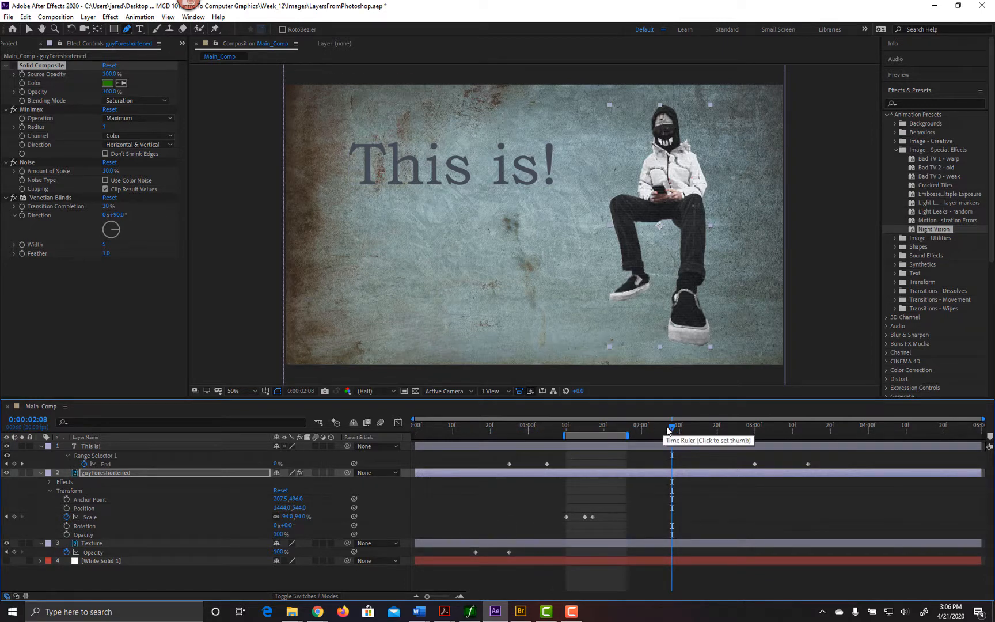
left_click_drag(659, 425, 565, 435)
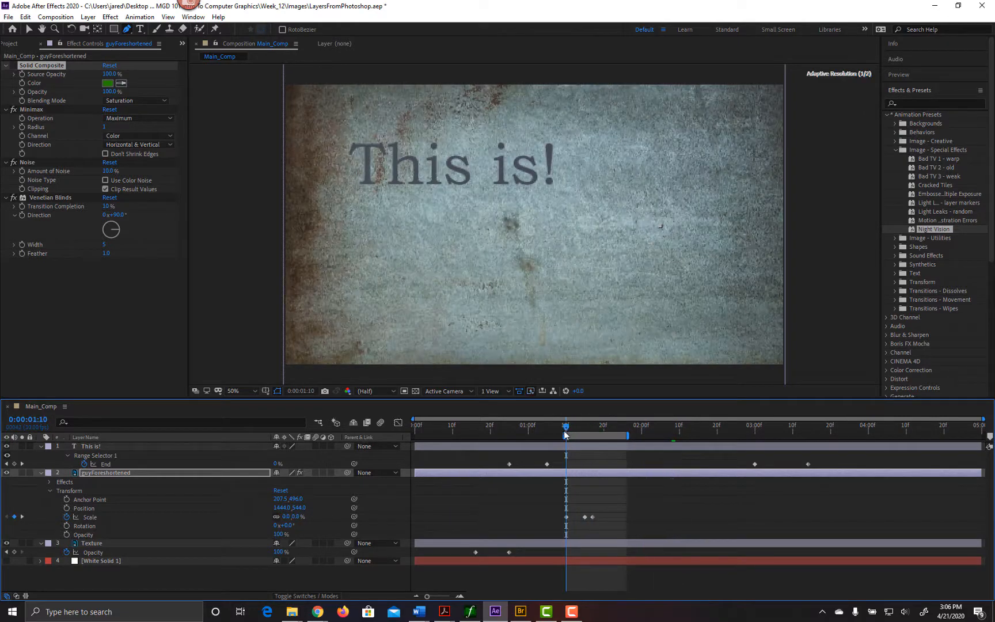
key("space")
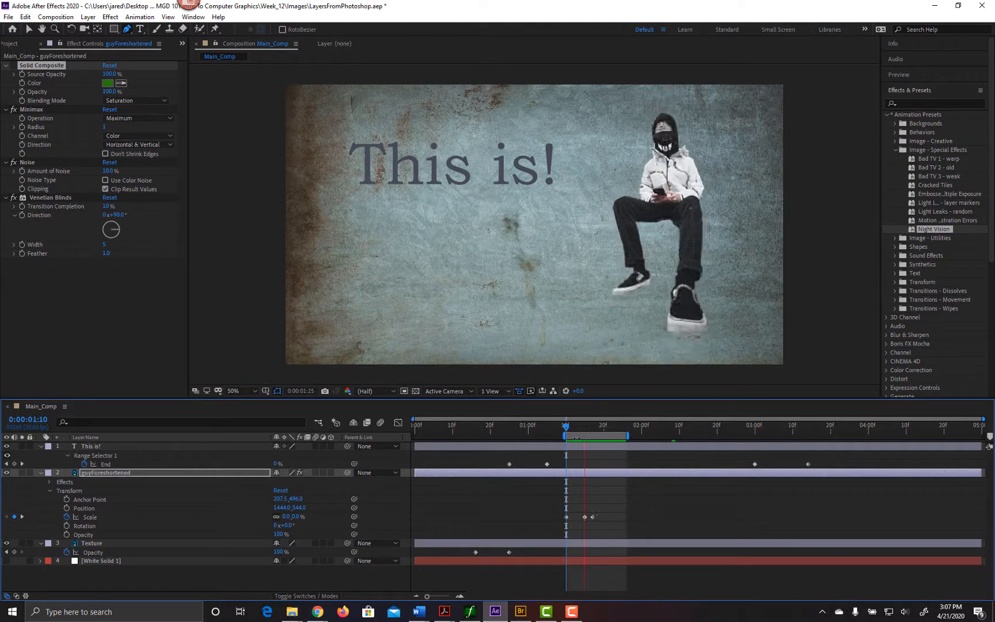
key("space")
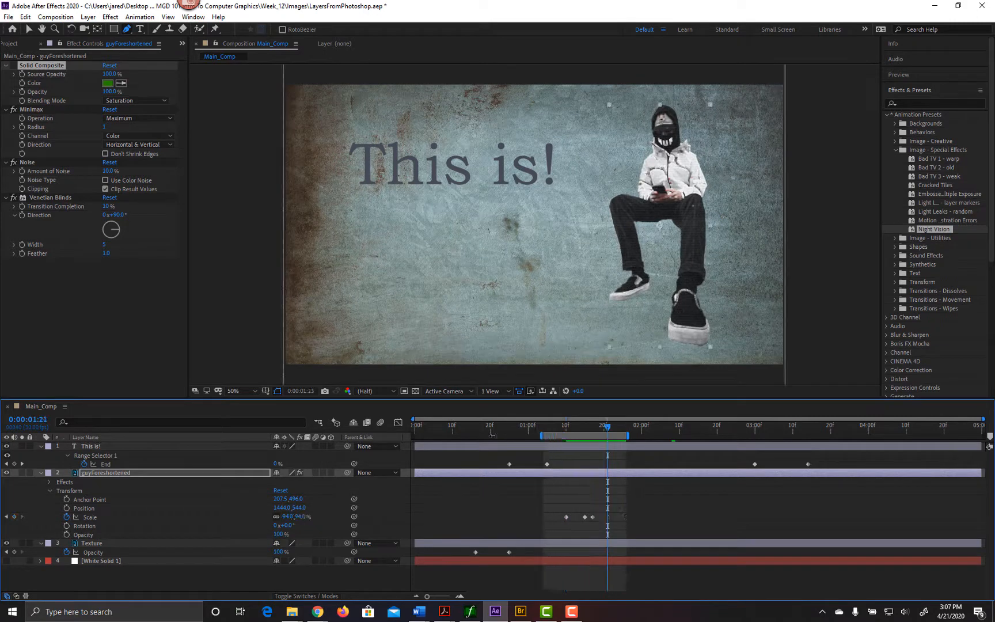
- Extend the work area back over the full length of the composition, from its beginning to its end
left_click_drag(627, 436, 982, 435)
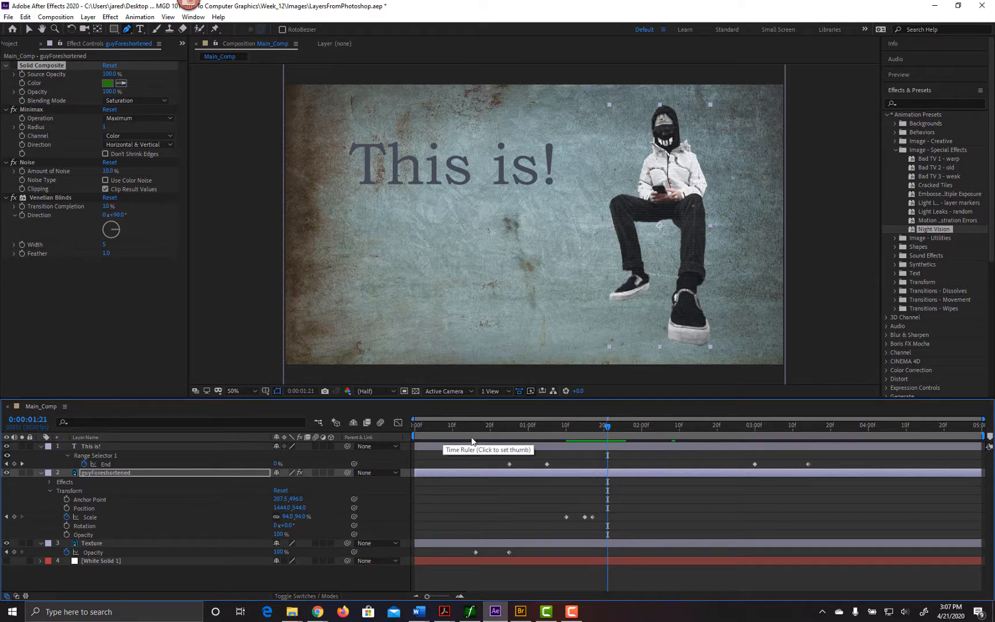
left_click_drag(413, 435, 487, 434)
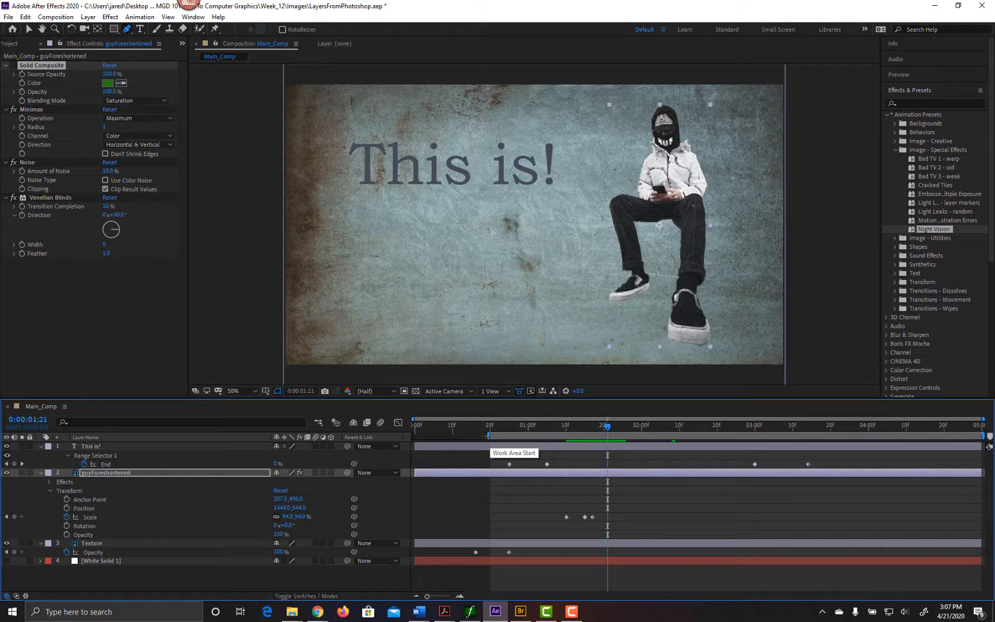
left_click_drag(487, 435, 382, 442)
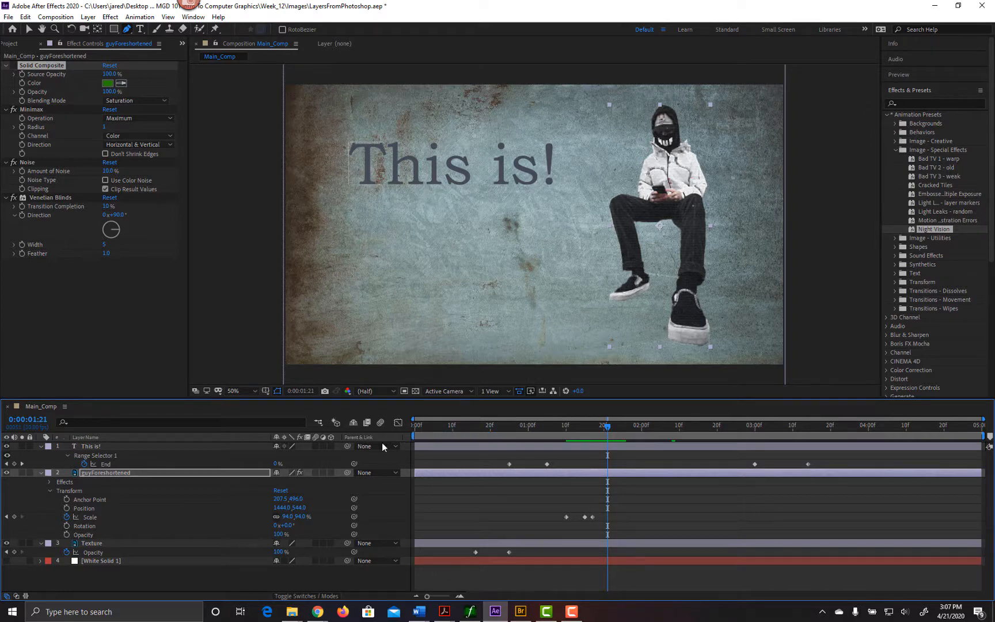